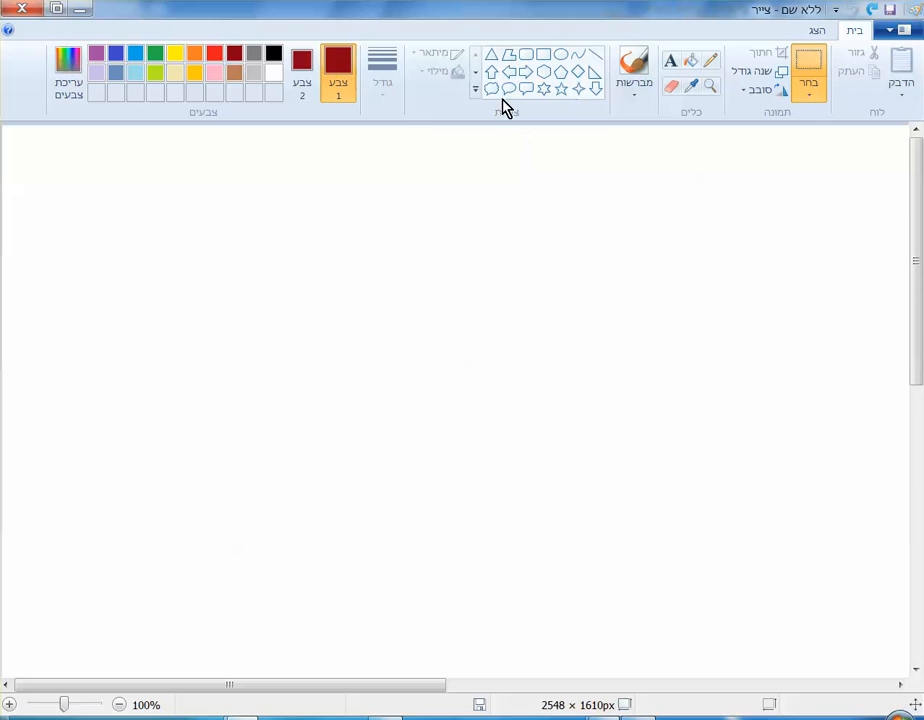
# - Draw a tall, narrow dark red filled triangle about 36 × 284 px as the tree trunk in the canvas's lower middle
pyautogui.click(492, 57)
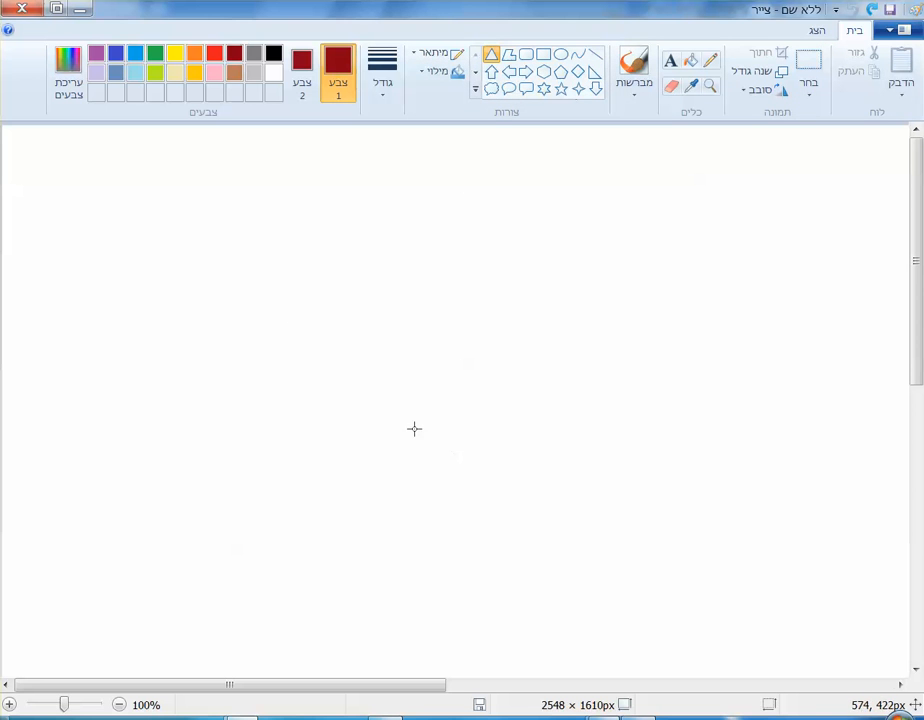
pyautogui.moveTo(414, 429); pyautogui.dragTo(436, 634)
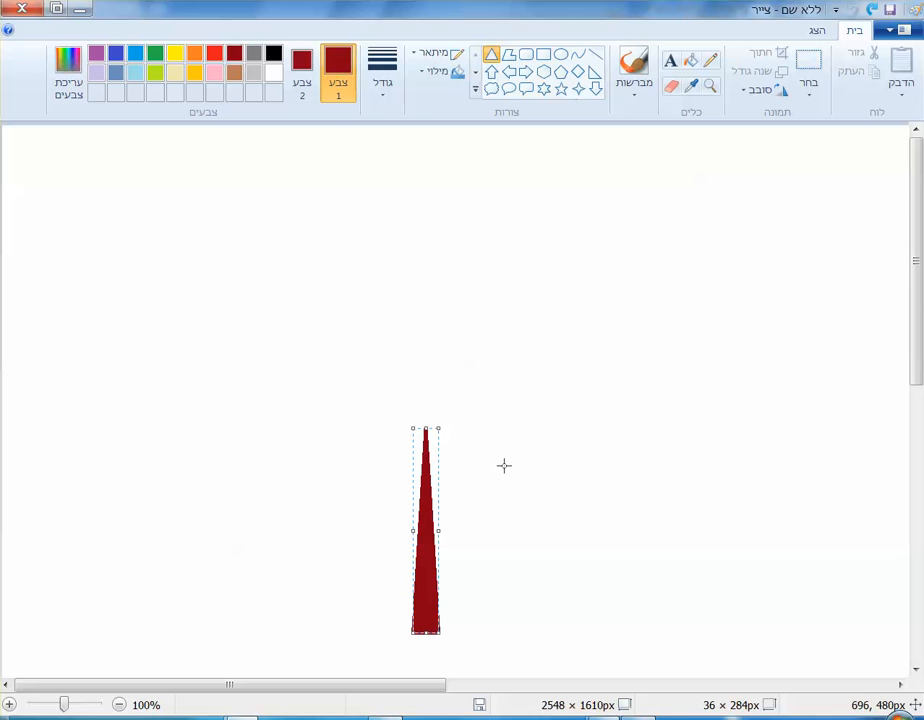
pyautogui.click(484, 414)
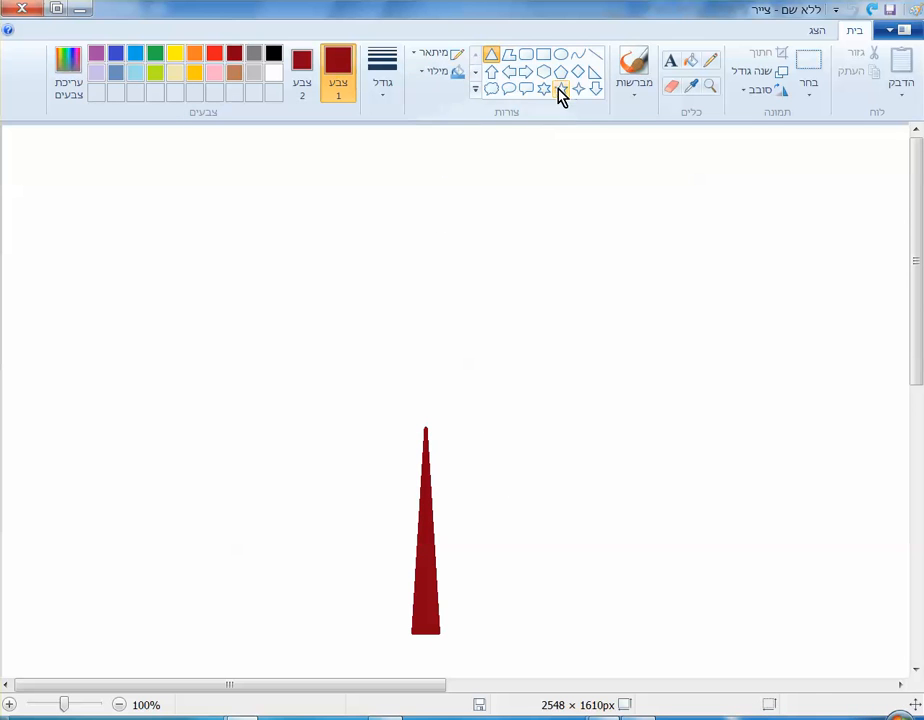
# - Draw a dark red curved branch from the trunk's base up and out to the left, about 272 × 469 px
pyautogui.click(578, 57)
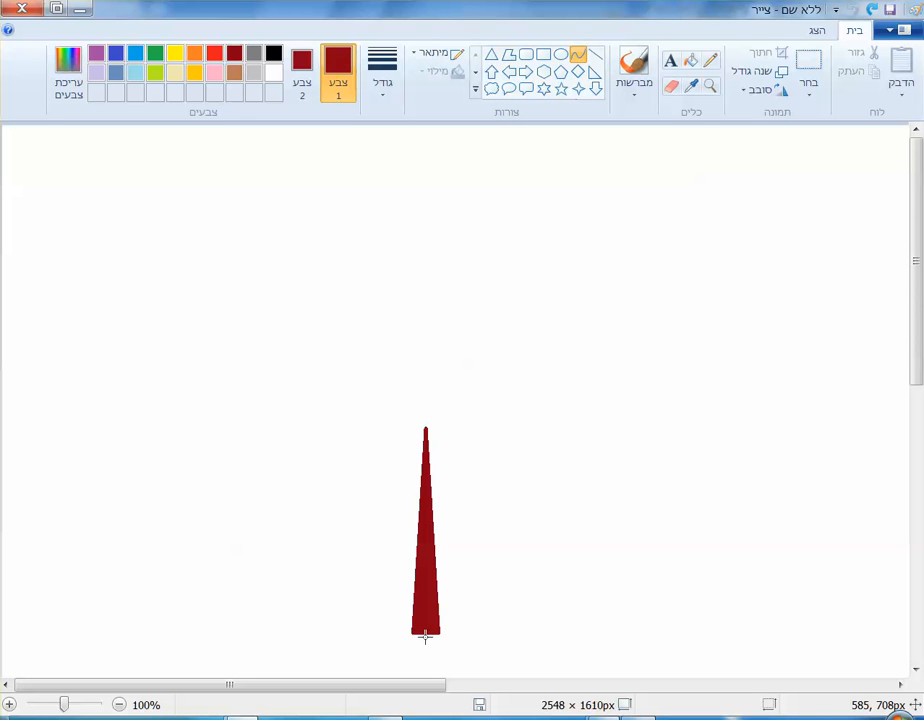
pyautogui.moveTo(424, 633); pyautogui.dragTo(245, 296)
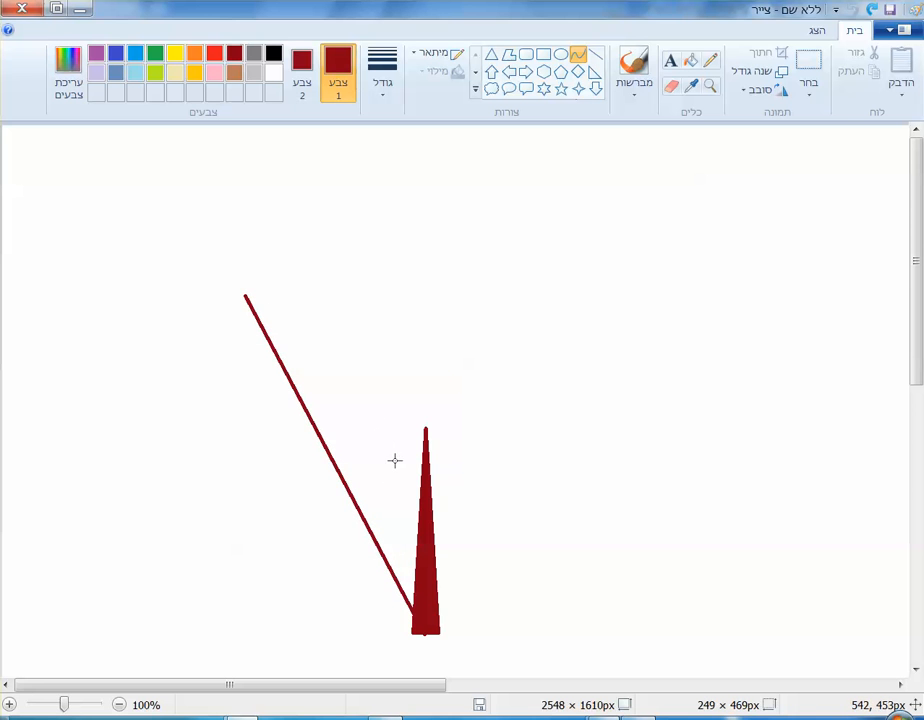
pyautogui.moveTo(383, 515); pyautogui.dragTo(441, 373)
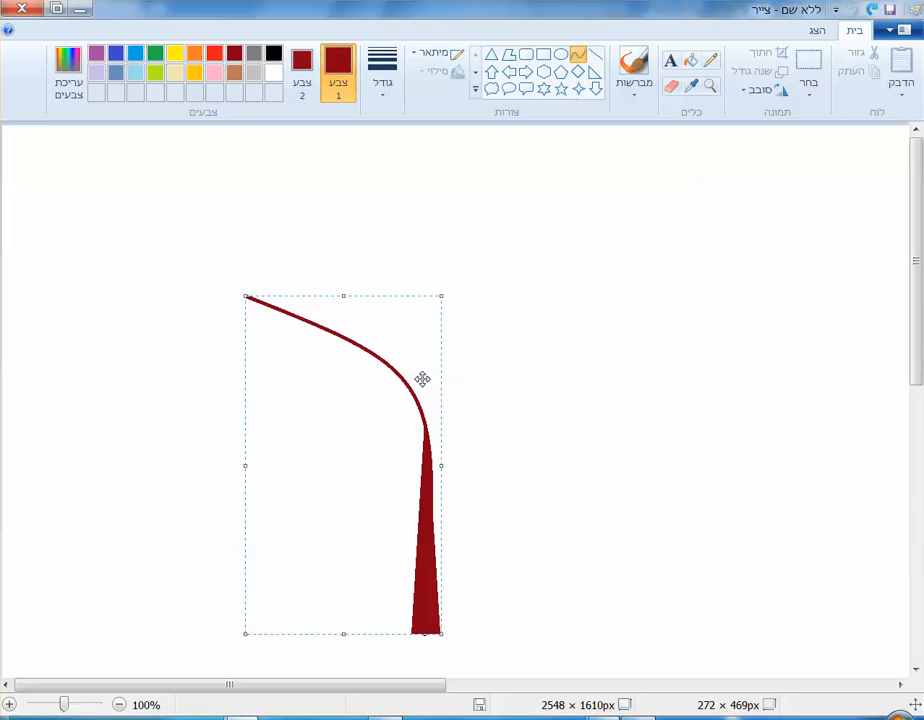
pyautogui.click(489, 397)
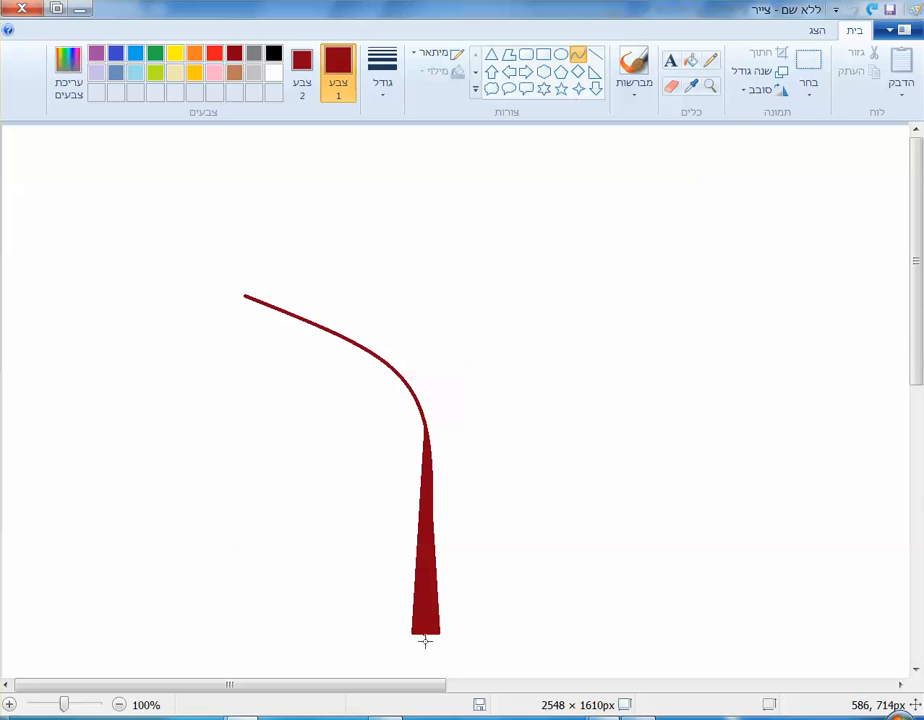
# - Draw a dark red curved branch from the trunk's base up and out to the right, about 308 × 515 px
pyautogui.moveTo(423, 632); pyautogui.dragTo(645, 262)
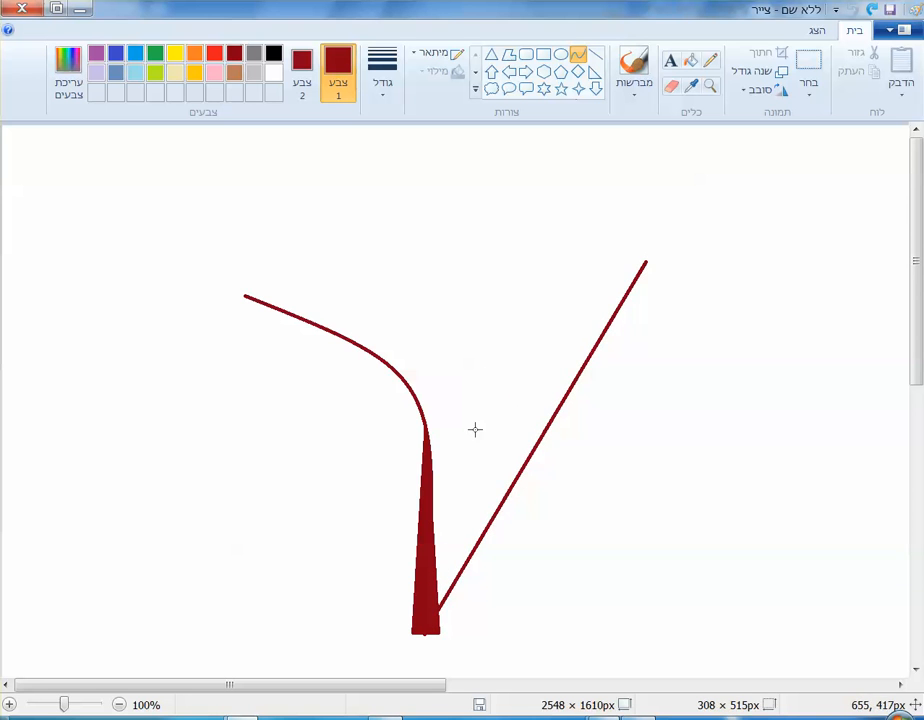
pyautogui.moveTo(468, 501); pyautogui.dragTo(437, 399)
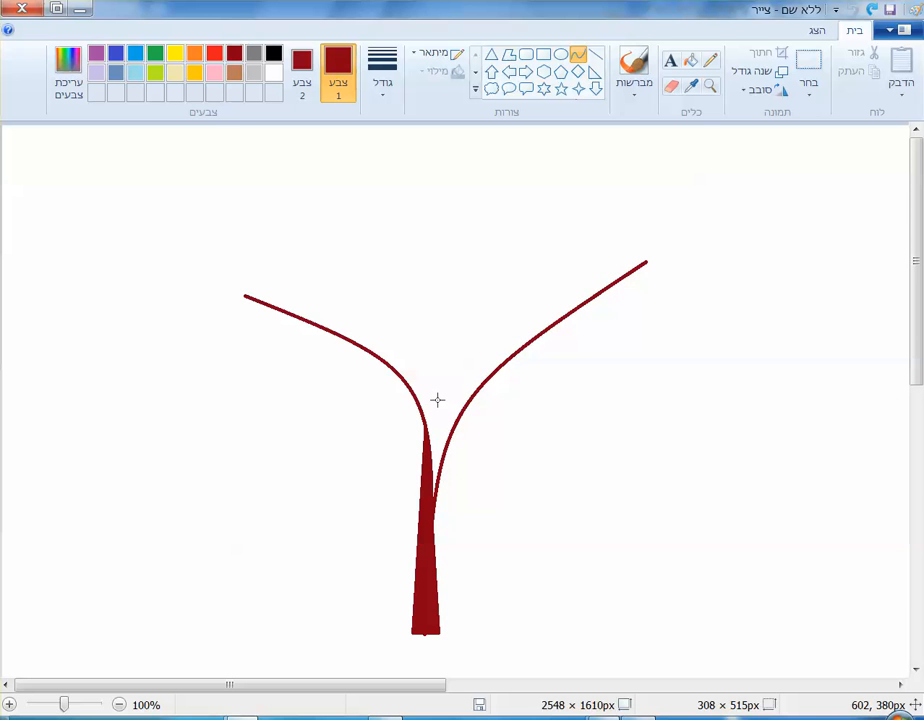
pyautogui.click(439, 400)
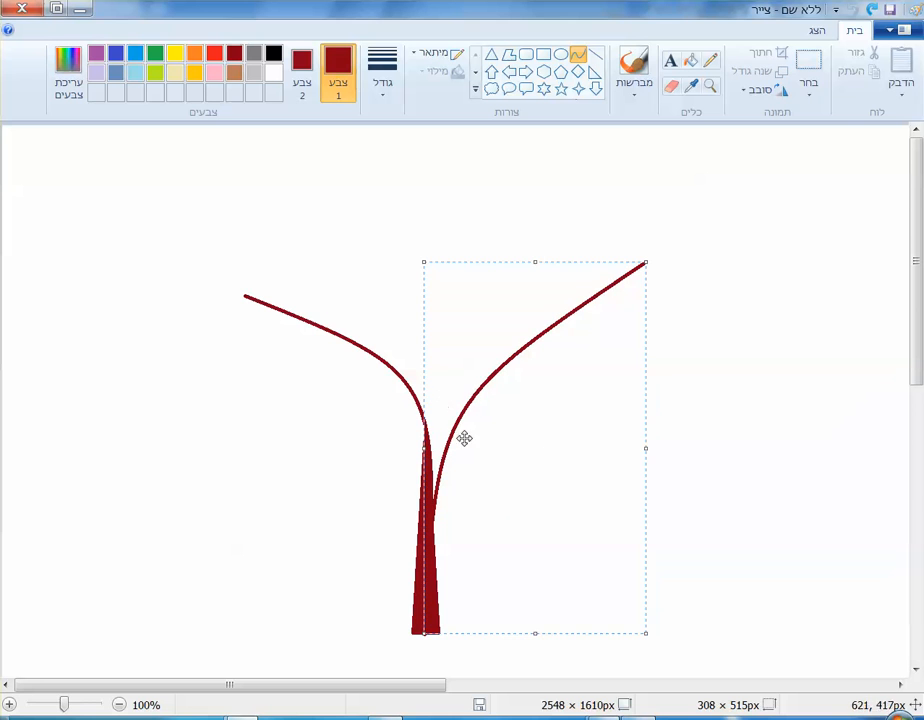
pyautogui.click(697, 392)
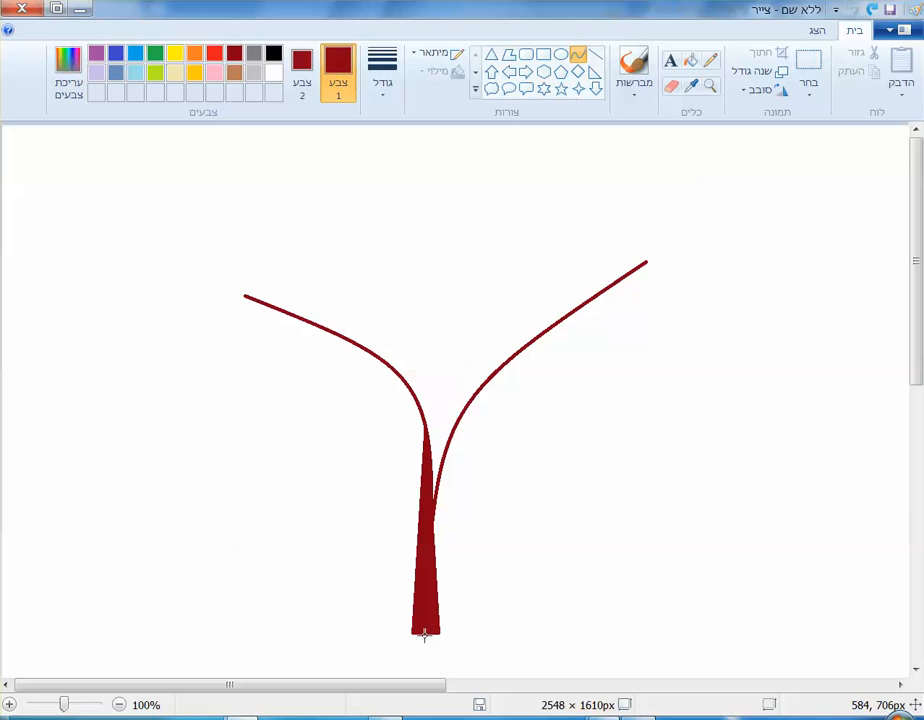
# - Draw a lower curved branch from the trunk's base out to the left, bending up along the trunk, about 374 × 346 px
pyautogui.moveTo(424, 630); pyautogui.dragTo(155, 381)
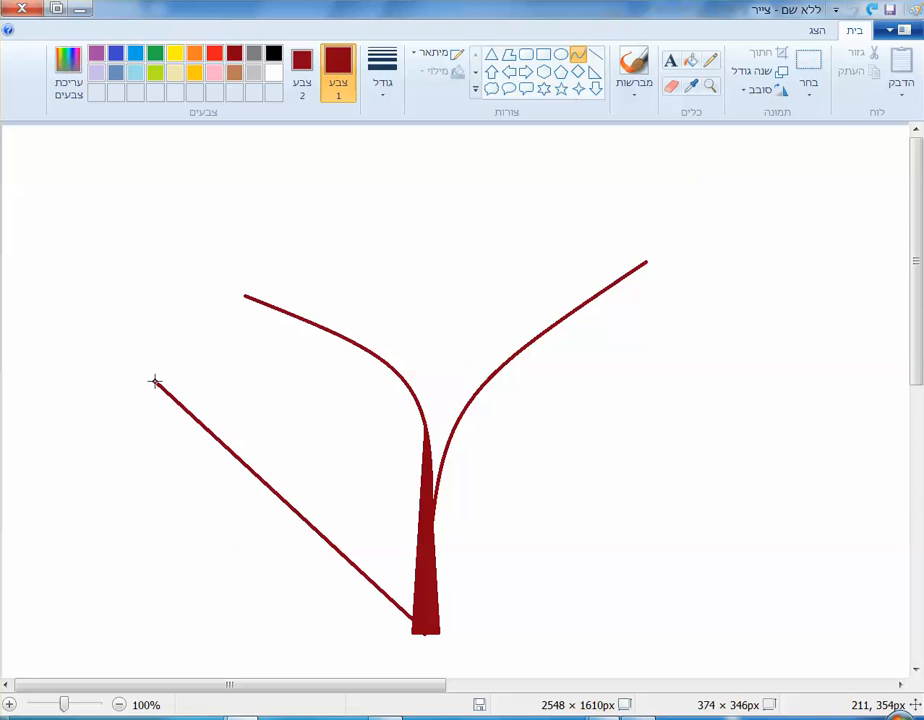
pyautogui.moveTo(357, 501); pyautogui.dragTo(407, 438)
pyautogui.click(530, 464)
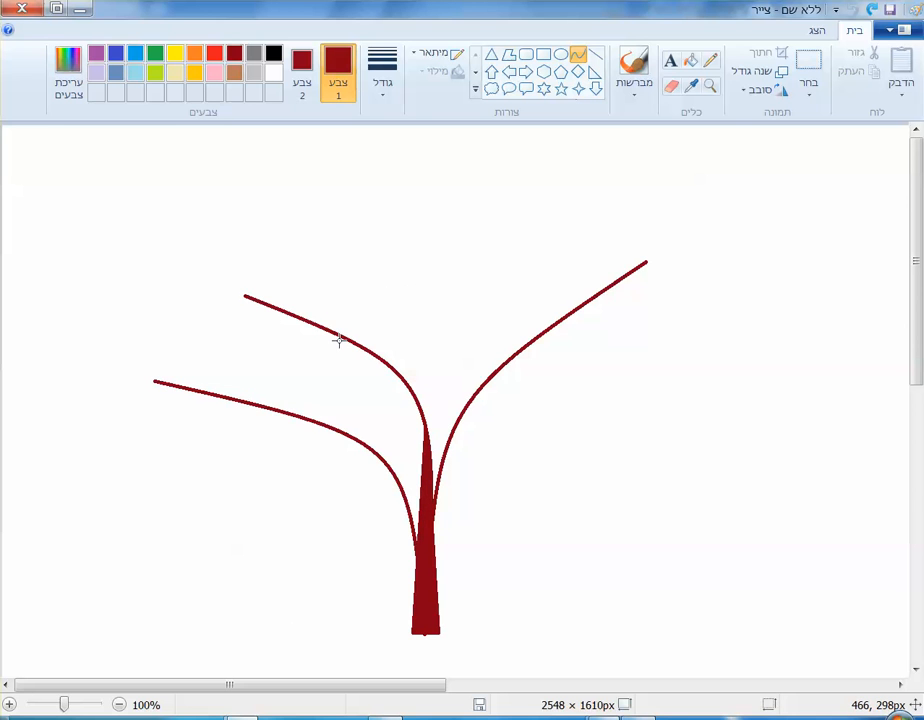
# - Add two smaller curved branches rising from the upper left branch, one midway along it and one near the trunk
pyautogui.moveTo(338, 335)
pyautogui.mouseDown()
pyautogui.moveTo(289, 243)
pyautogui.moveTo(330, 291)
pyautogui.mouseUp()
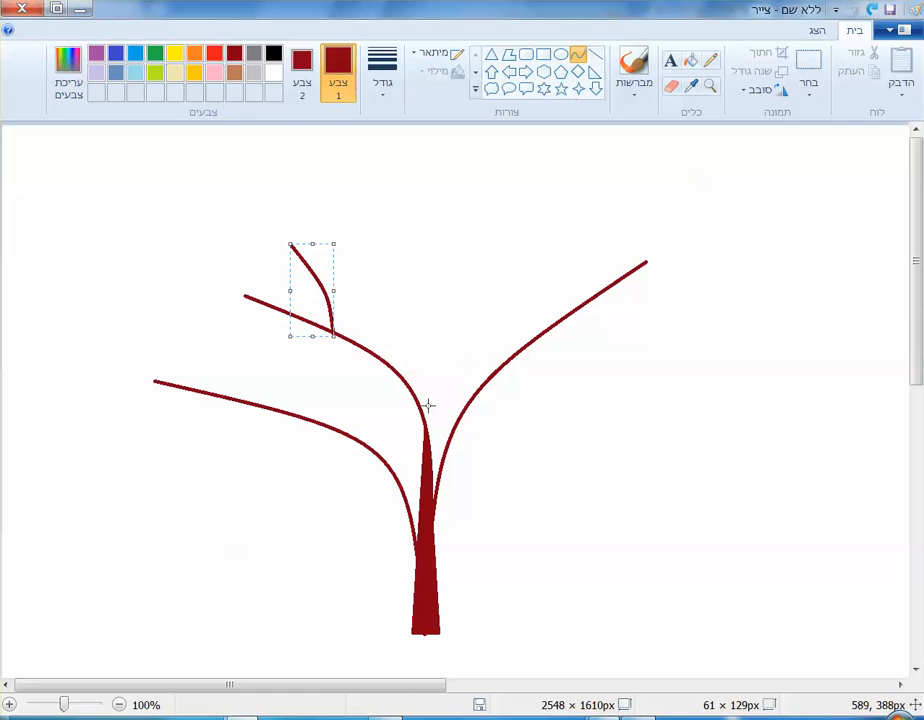
pyautogui.moveTo(417, 400); pyautogui.dragTo(398, 245)
pyautogui.moveTo(435, 333); pyautogui.dragTo(437, 333)
pyautogui.click(599, 427)
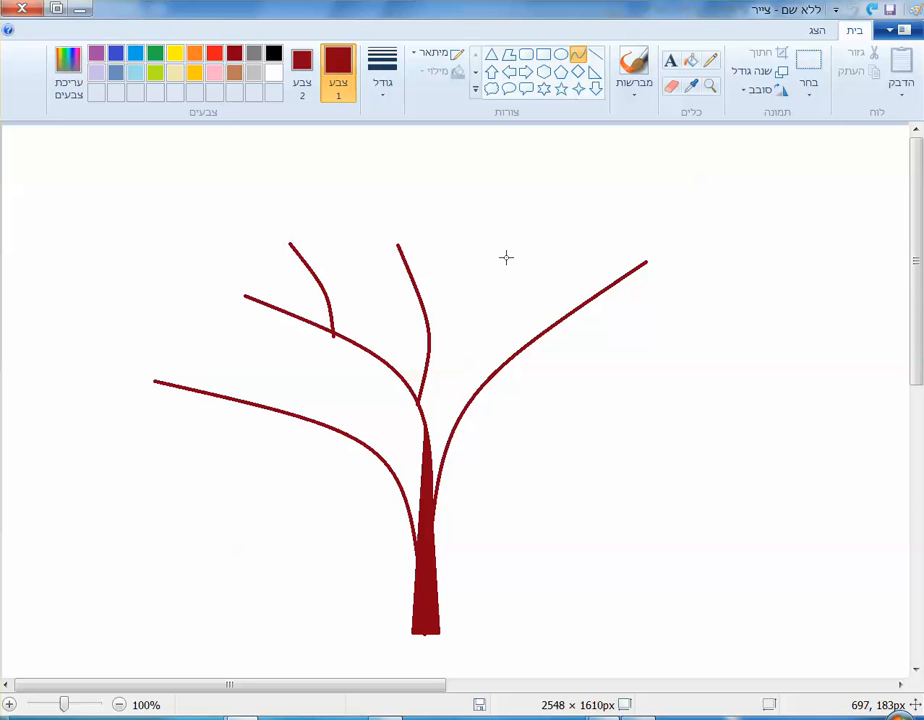
# - Close the gaps at the four branch junctions with short straight lines and fill them dark red
pyautogui.click(598, 60)
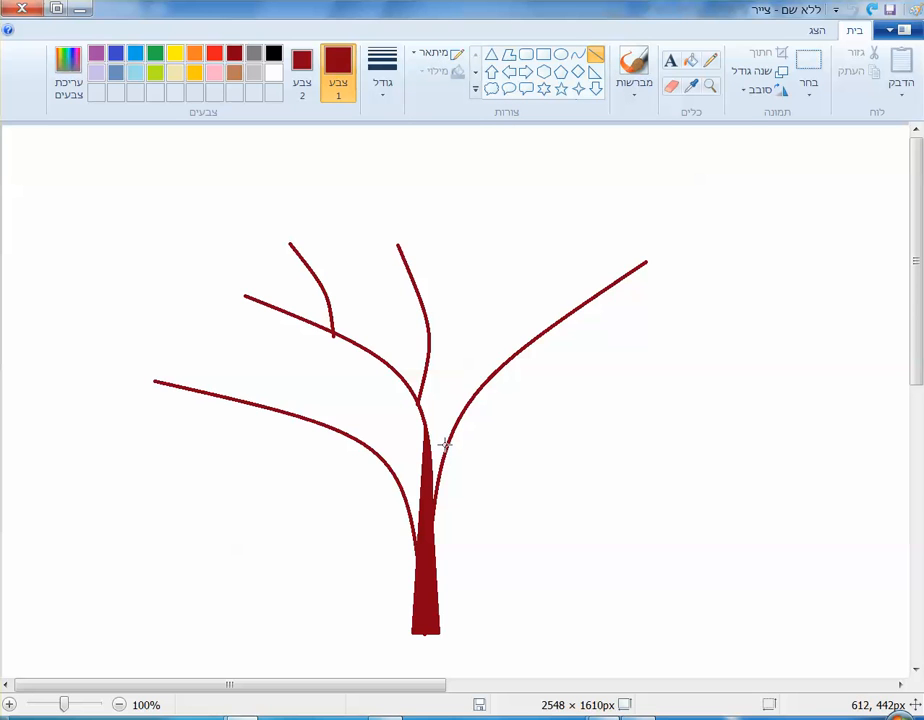
pyautogui.moveTo(449, 437); pyautogui.dragTo(420, 538)
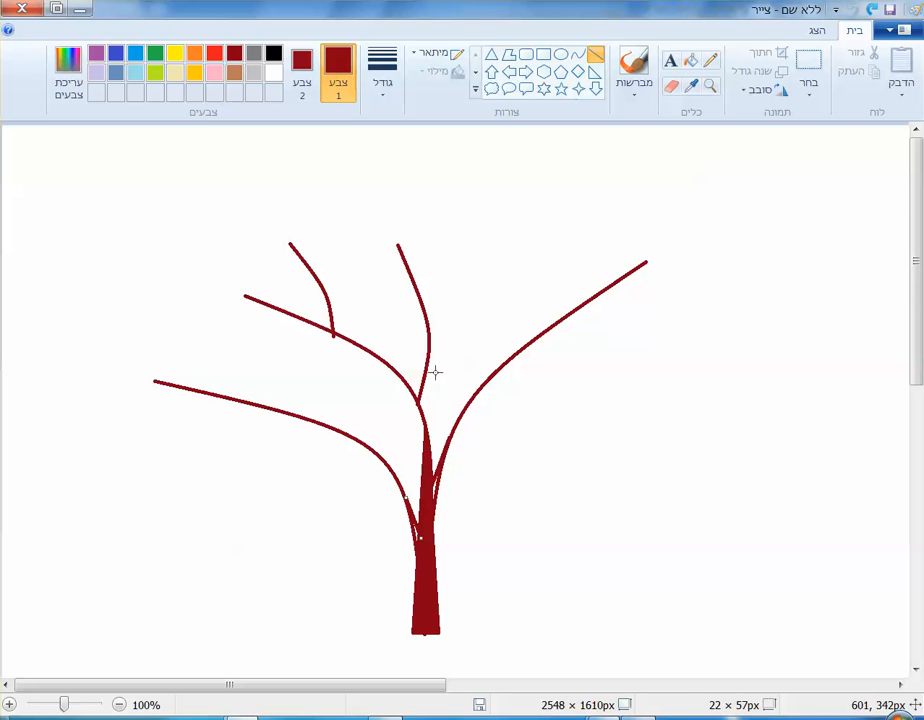
pyautogui.moveTo(427, 372); pyautogui.dragTo(421, 413)
pyautogui.moveTo(333, 308); pyautogui.dragTo(340, 334)
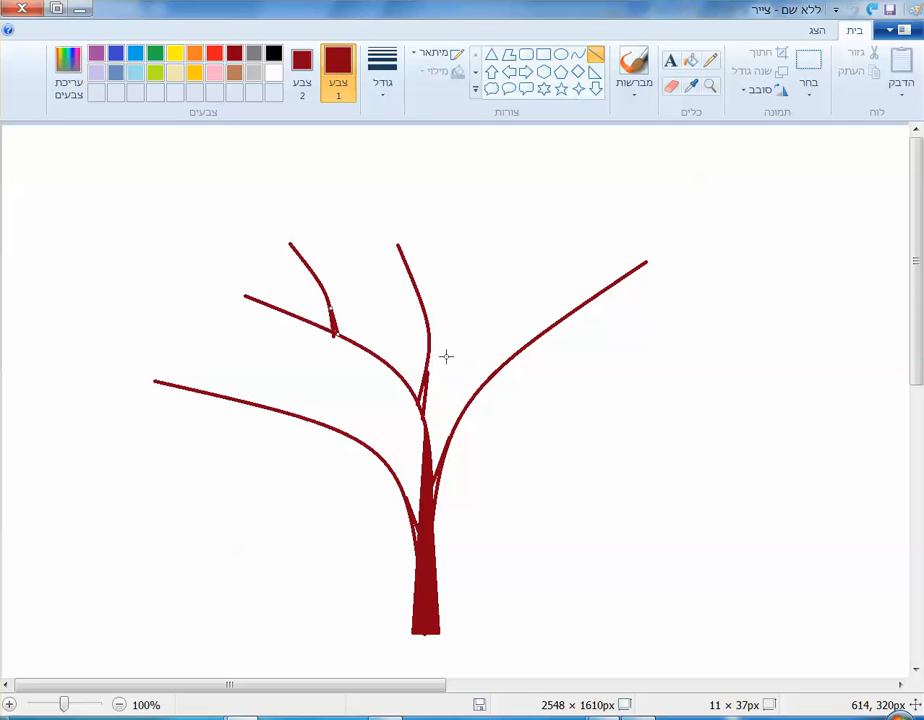
pyautogui.click(691, 62)
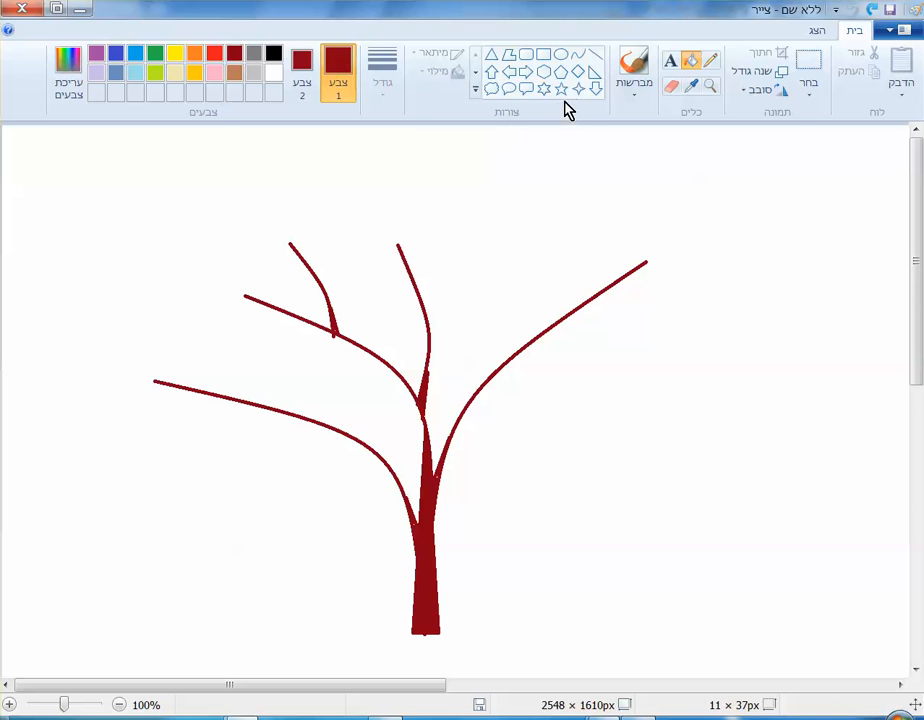
# - Draw straight twigs forking off the upper part of the right branch
pyautogui.click(594, 57)
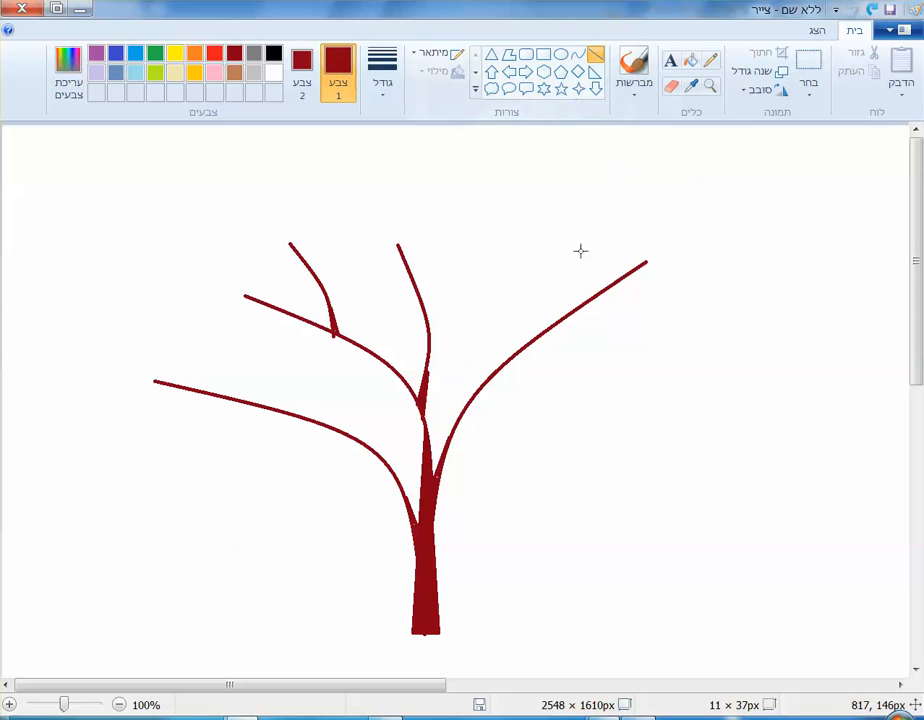
pyautogui.moveTo(508, 362); pyautogui.dragTo(581, 238)
pyautogui.moveTo(582, 311)
pyautogui.mouseDown()
pyautogui.moveTo(655, 290)
pyautogui.moveTo(626, 248)
pyautogui.mouseUp()
pyautogui.click(624, 275)
pyautogui.click(545, 289)
pyautogui.moveTo(545, 289); pyautogui.dragTo(548, 241)
pyautogui.click(537, 316)
pyautogui.moveTo(537, 313); pyautogui.dragTo(577, 275)
# - Draw straight twigs on both sides of the middle branch, including a small fork on its right-hand twig
pyautogui.click(436, 329)
pyautogui.moveTo(433, 326); pyautogui.dragTo(444, 245)
pyautogui.click(415, 288)
pyautogui.moveTo(415, 288); pyautogui.dragTo(371, 258)
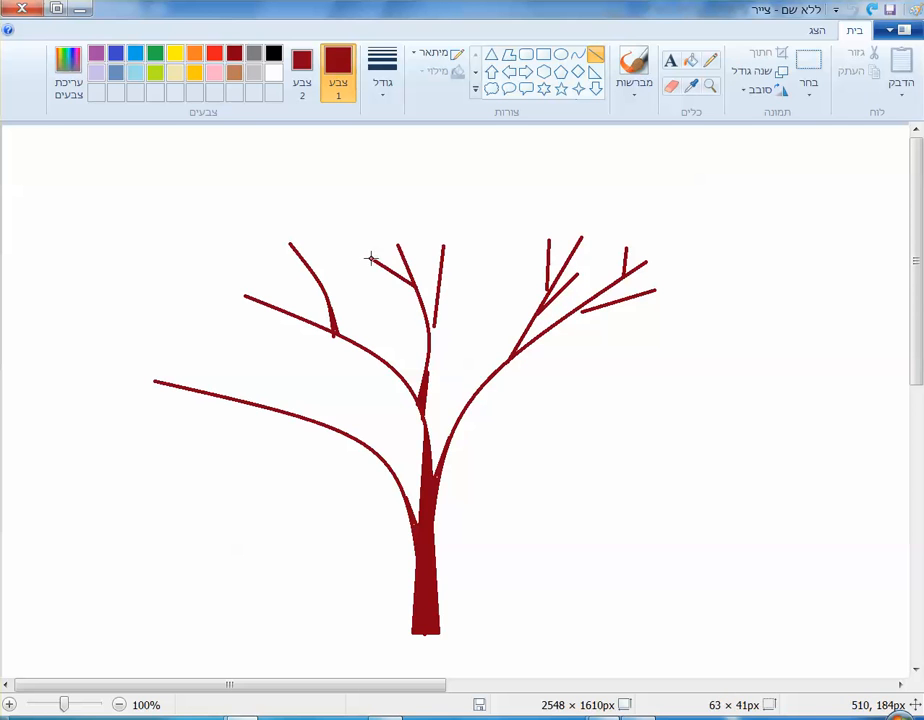
pyautogui.click(445, 289)
pyautogui.moveTo(445, 291); pyautogui.dragTo(471, 267)
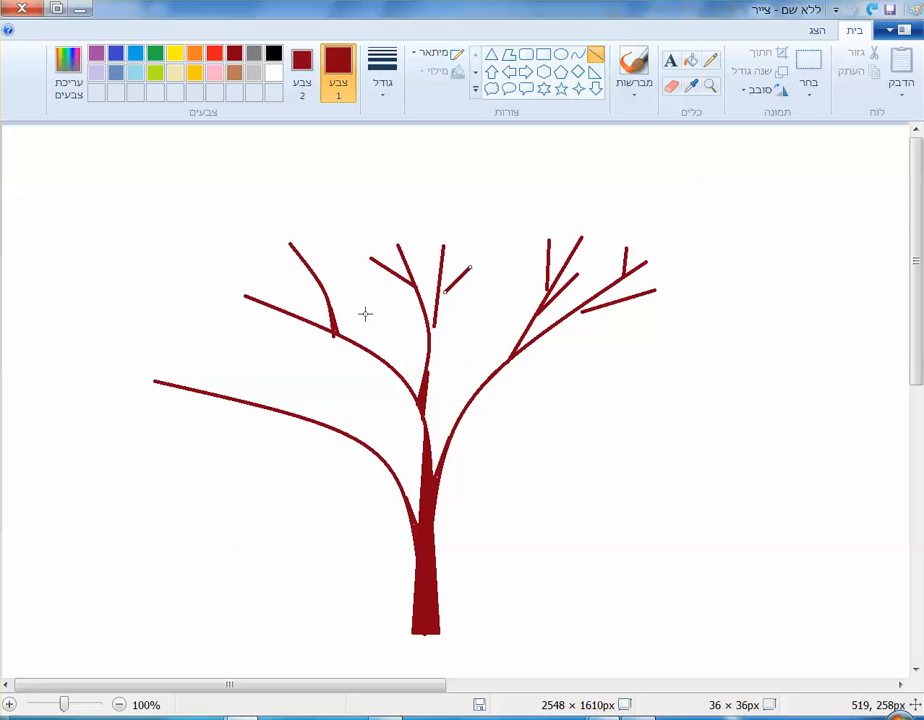
# - Draw straight twigs on the upper left branch and on the small curved branch rising from it
pyautogui.click(329, 289)
pyautogui.moveTo(329, 290)
pyautogui.mouseDown()
pyautogui.moveTo(338, 237)
pyautogui.moveTo(263, 265)
pyautogui.mouseUp()
pyautogui.click(305, 265)
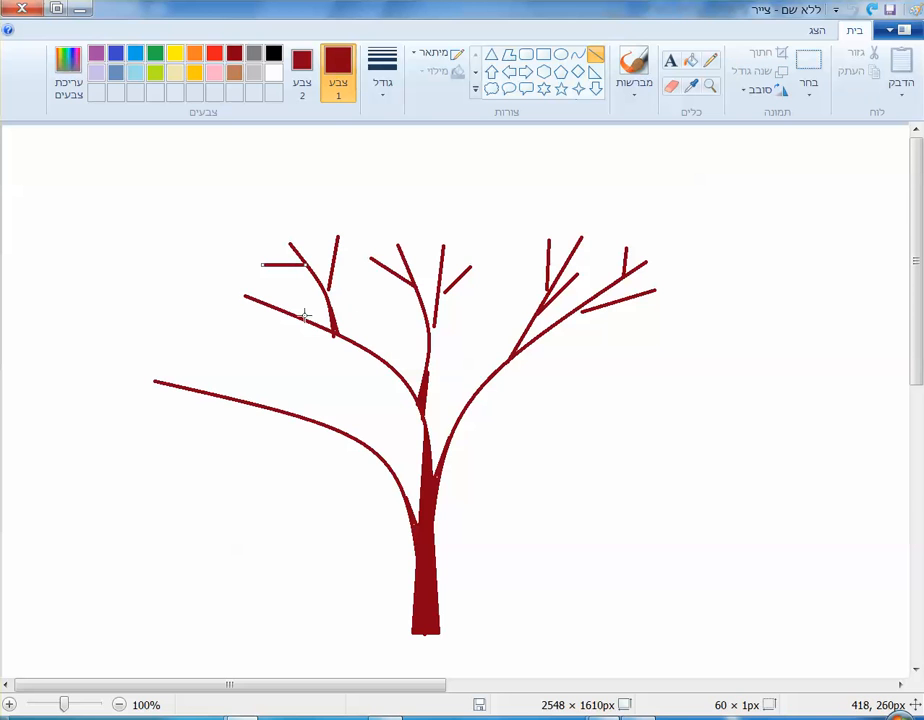
pyautogui.click(305, 320)
pyautogui.moveTo(305, 320); pyautogui.dragTo(229, 327)
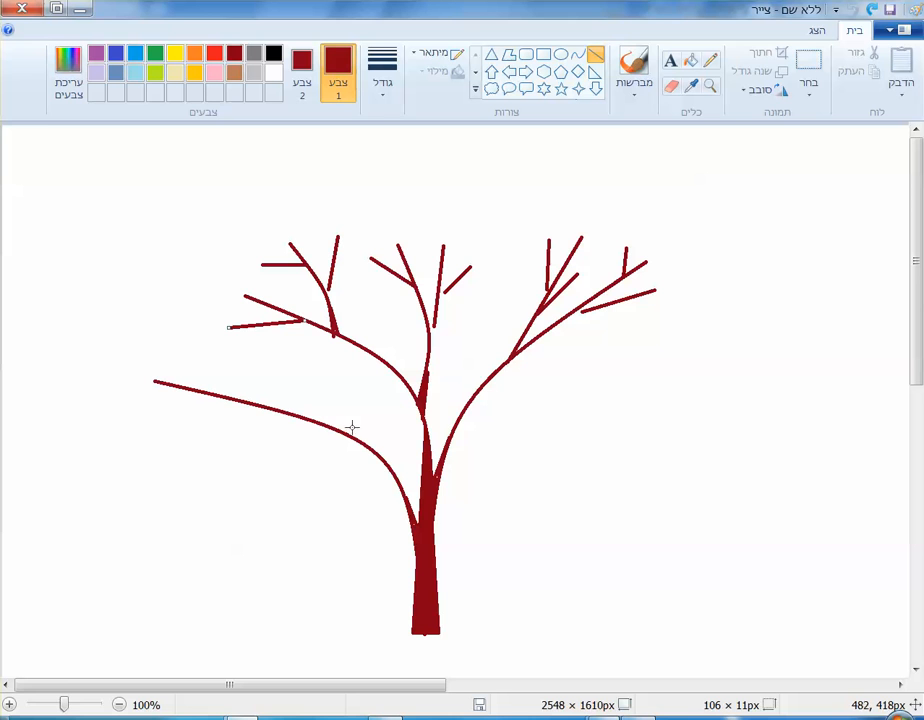
# - Add forked straight twigs along the lowest left branch and a small forked twig low on the right branch
pyautogui.moveTo(362, 440)
pyautogui.mouseDown()
pyautogui.moveTo(305, 381)
pyautogui.moveTo(336, 371)
pyautogui.moveTo(334, 408)
pyautogui.moveTo(198, 419)
pyautogui.moveTo(180, 343)
pyautogui.mouseUp()
pyautogui.click(216, 393)
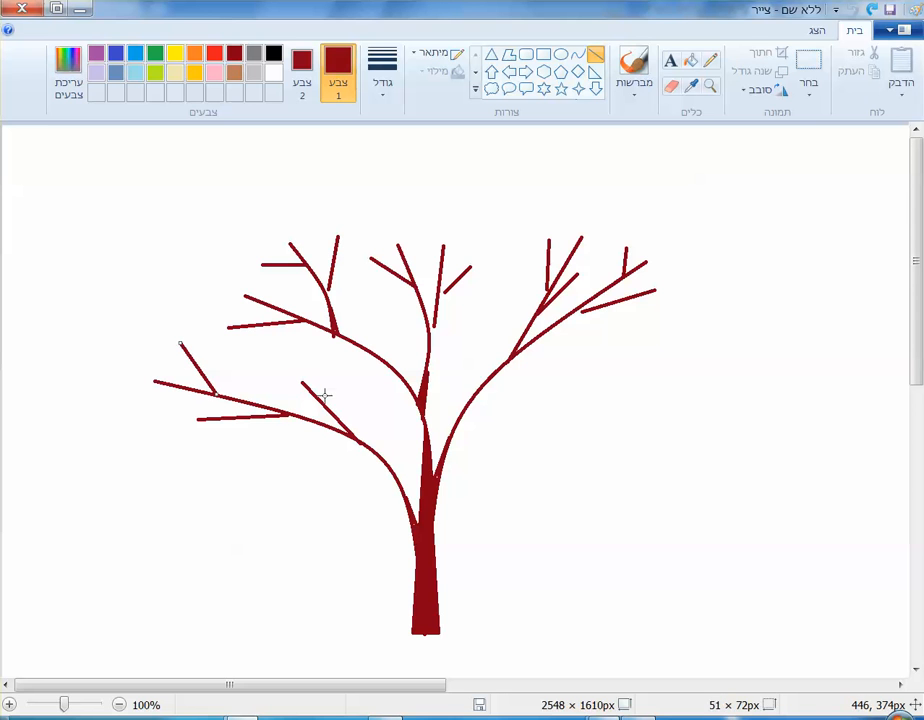
pyautogui.moveTo(324, 395); pyautogui.dragTo(331, 366)
pyautogui.moveTo(203, 365); pyautogui.dragTo(204, 339)
pyautogui.moveTo(237, 420); pyautogui.dragTo(193, 445)
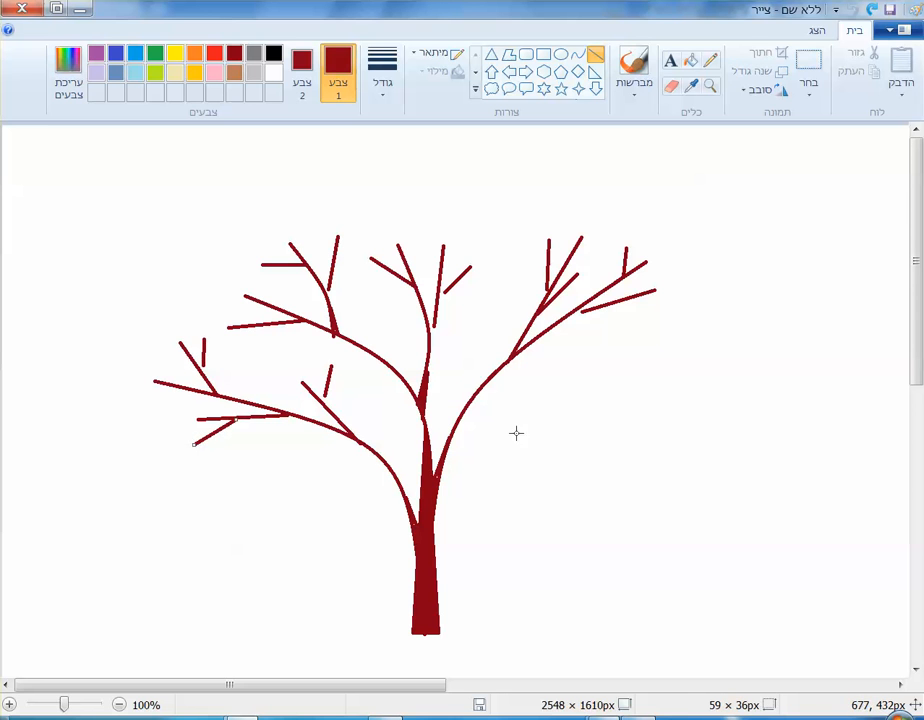
pyautogui.moveTo(465, 414); pyautogui.dragTo(544, 385)
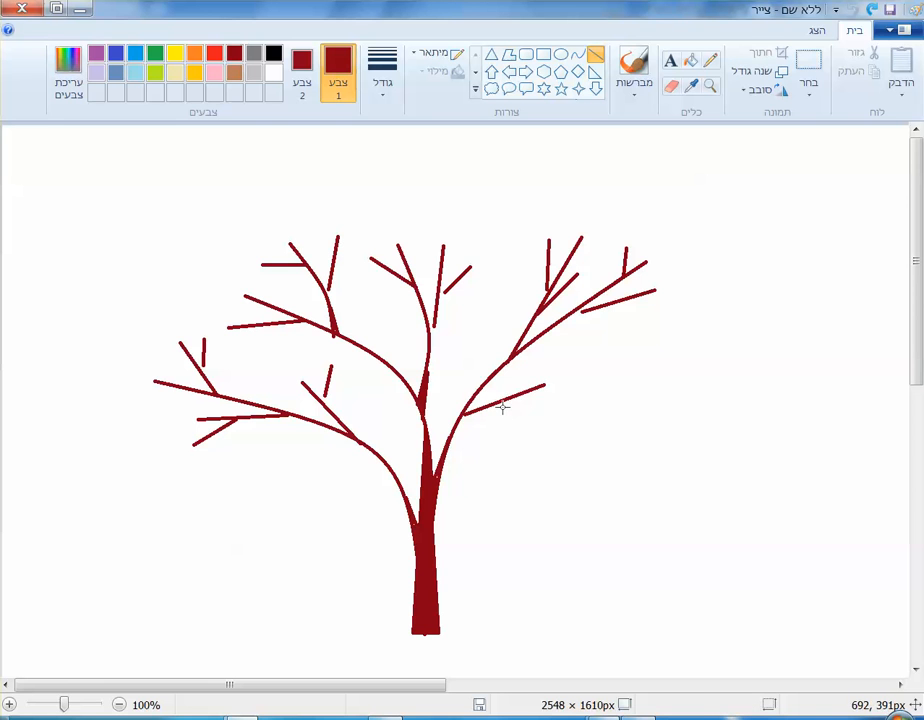
pyautogui.moveTo(494, 405); pyautogui.dragTo(541, 372)
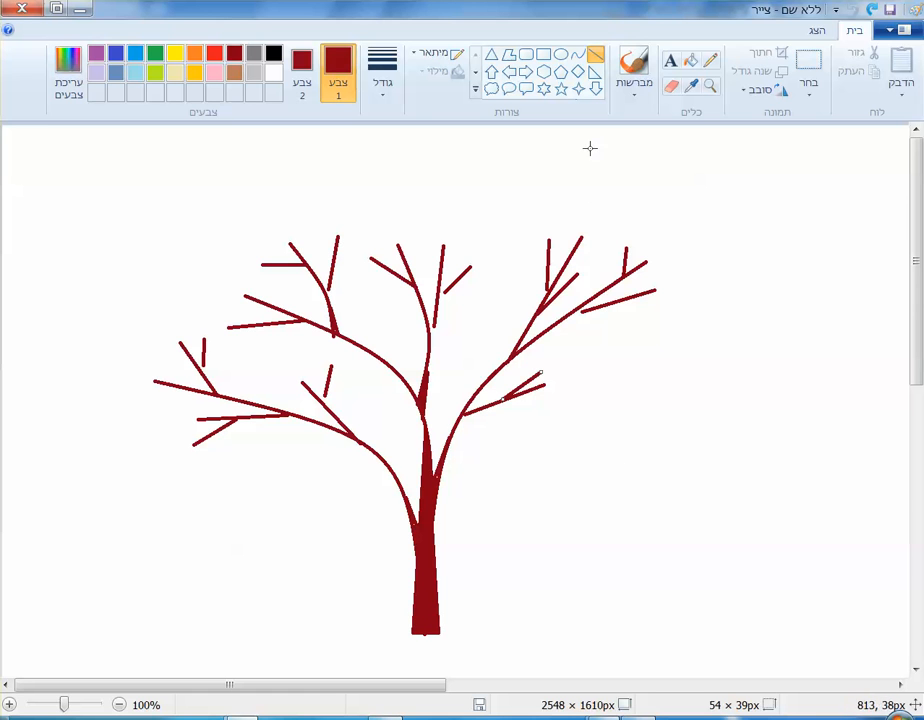
# - Draw a white curve about 52 × 25 px across the trunk's foot and fill the area below it white to round the base
pyautogui.click(579, 57)
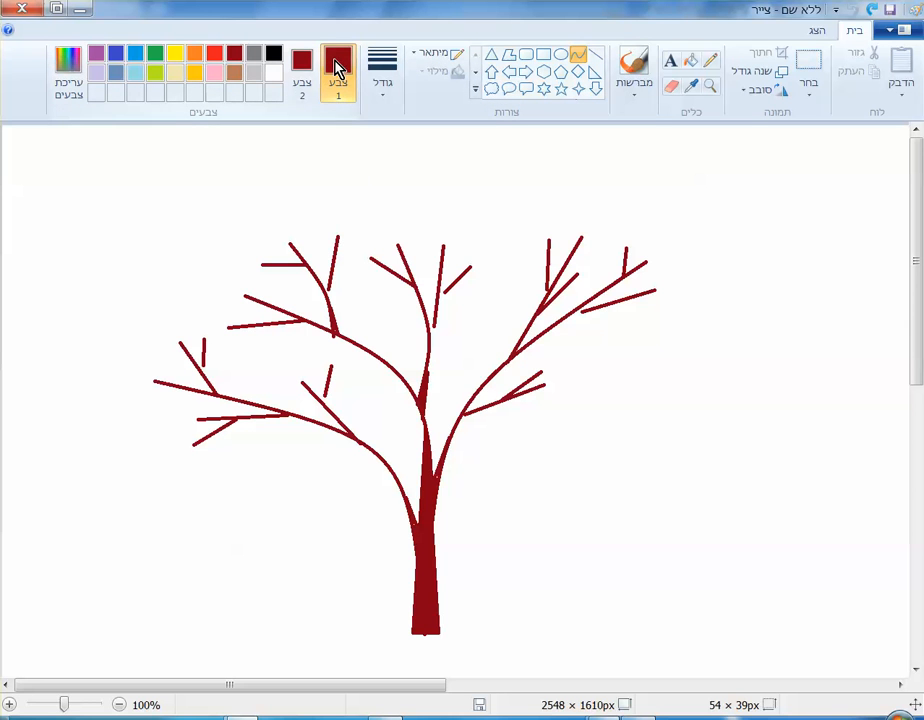
pyautogui.click(274, 73)
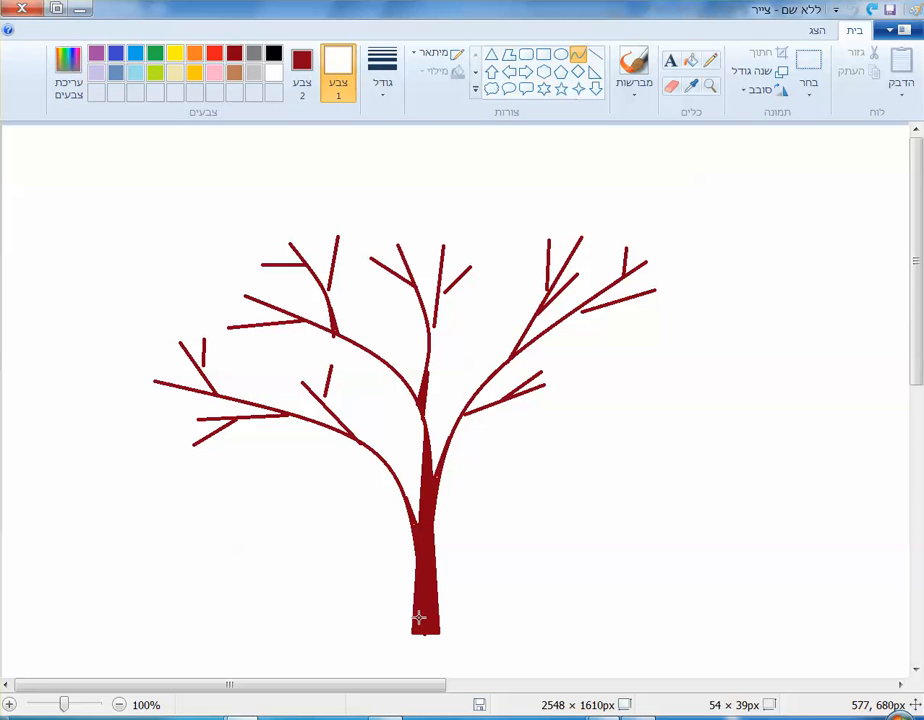
pyautogui.moveTo(414, 621); pyautogui.dragTo(445, 637)
pyautogui.click(421, 620)
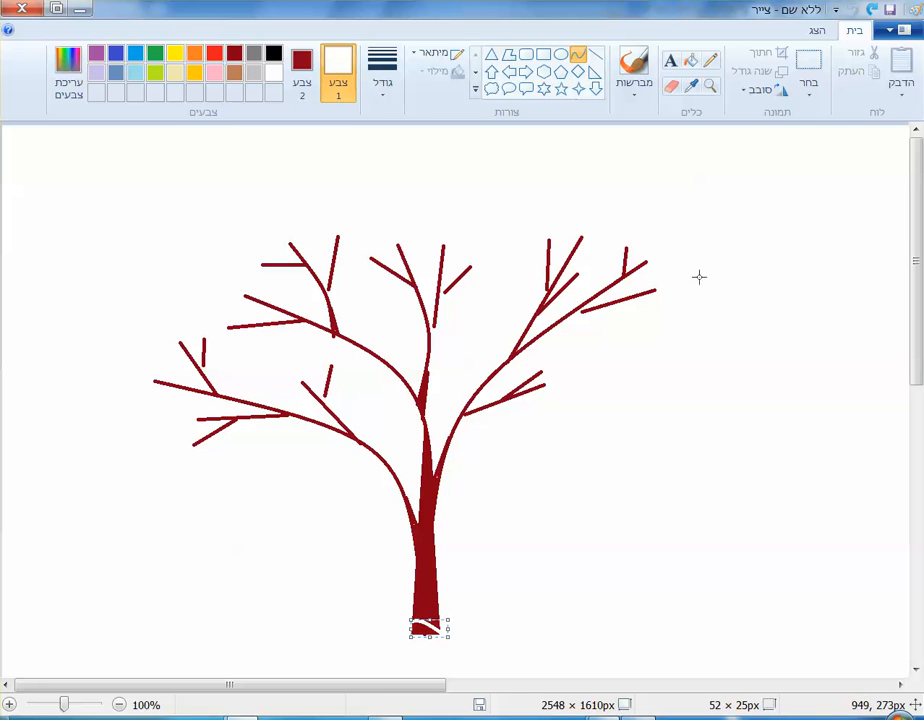
pyautogui.click(692, 60)
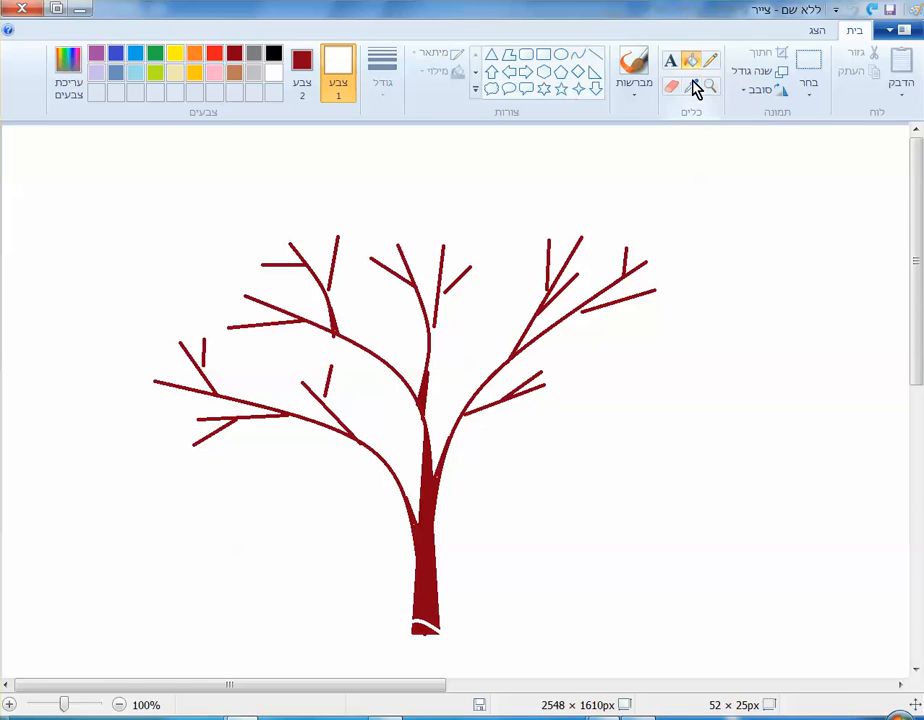
pyautogui.click(421, 622)
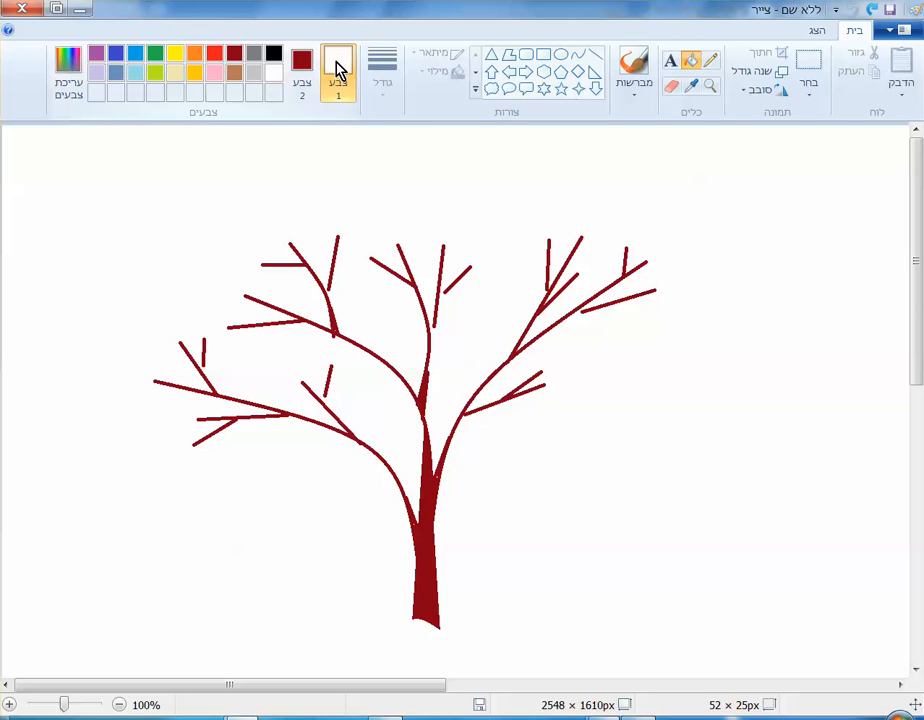
# - Draw an upright ellipse about 21 × 40 px with an orange outline and gold fill in the blank area right of the tree
pyautogui.click(194, 56)
pyautogui.click(300, 68)
pyautogui.click(194, 73)
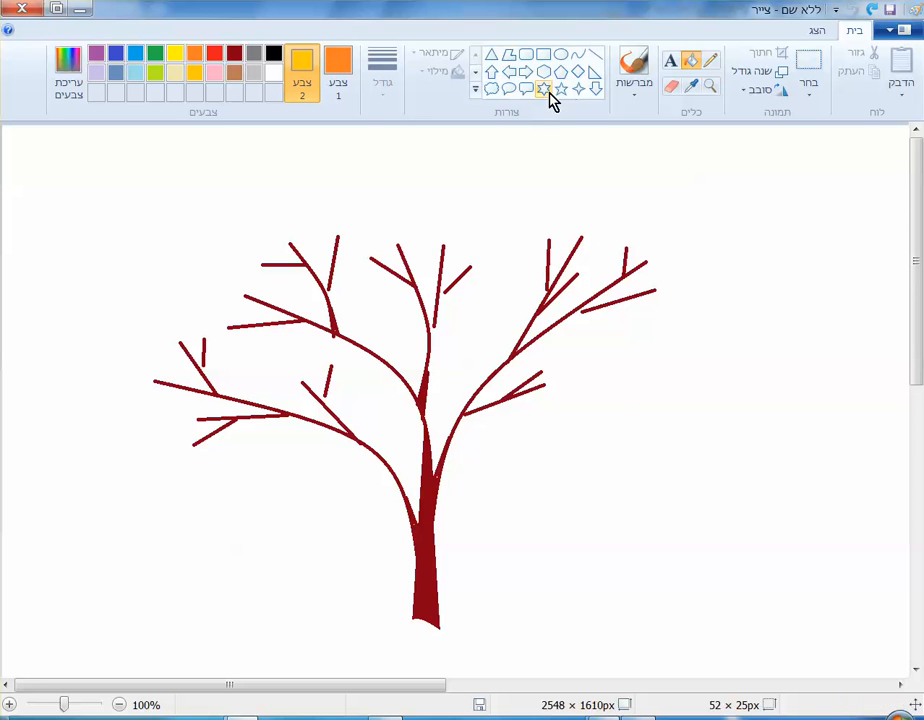
pyautogui.click(560, 56)
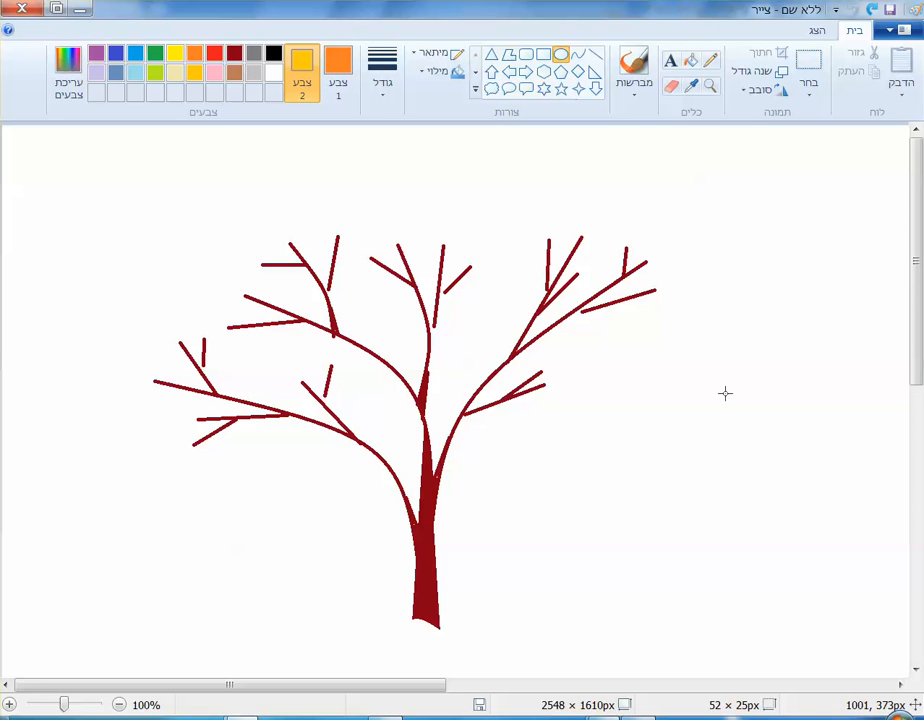
pyautogui.moveTo(721, 386); pyautogui.dragTo(737, 417)
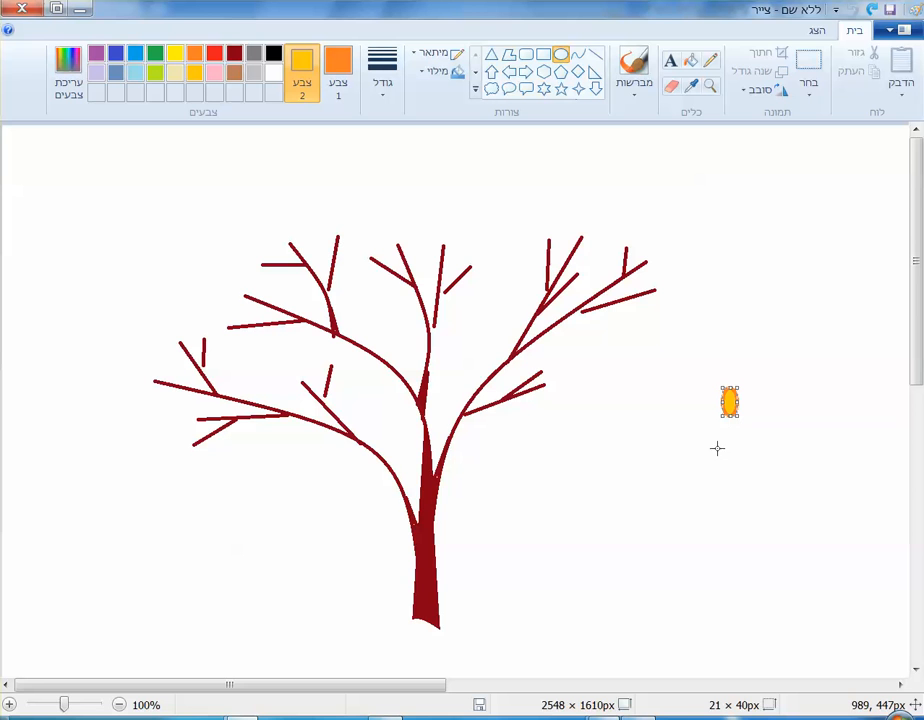
# - Copy the upright ellipse below itself, rotate the copy 90° left and place it just beneath the original
pyautogui.click(810, 99)
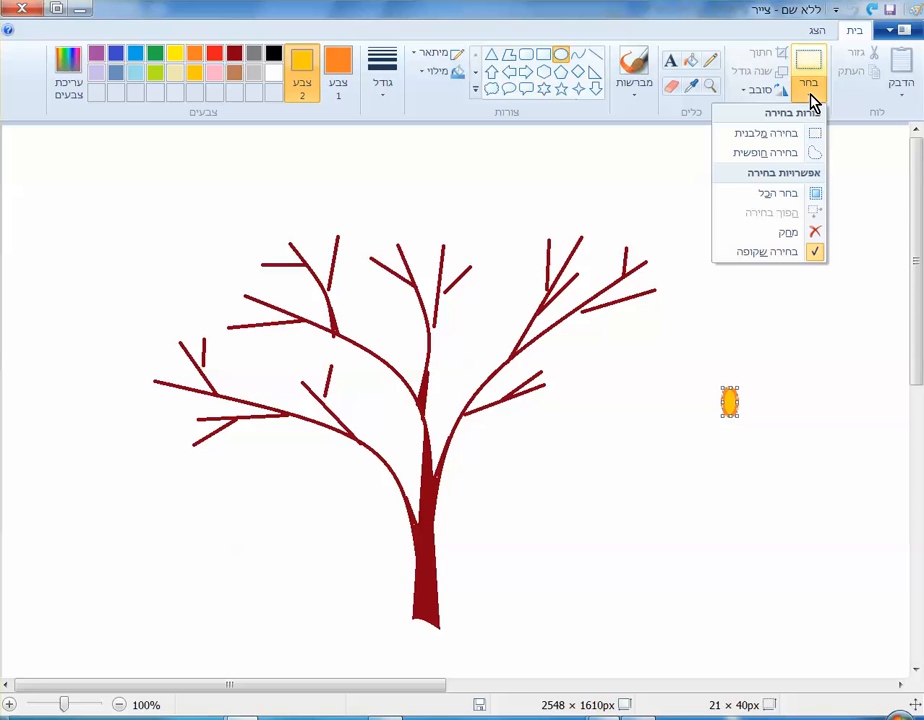
pyautogui.click(815, 134)
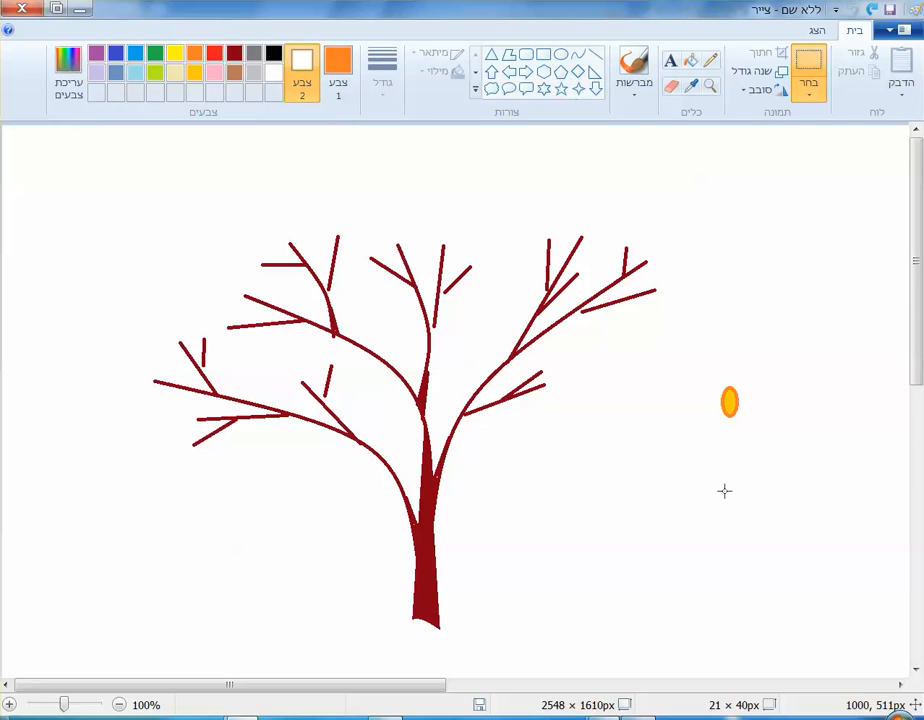
pyautogui.moveTo(695, 366); pyautogui.dragTo(755, 447)
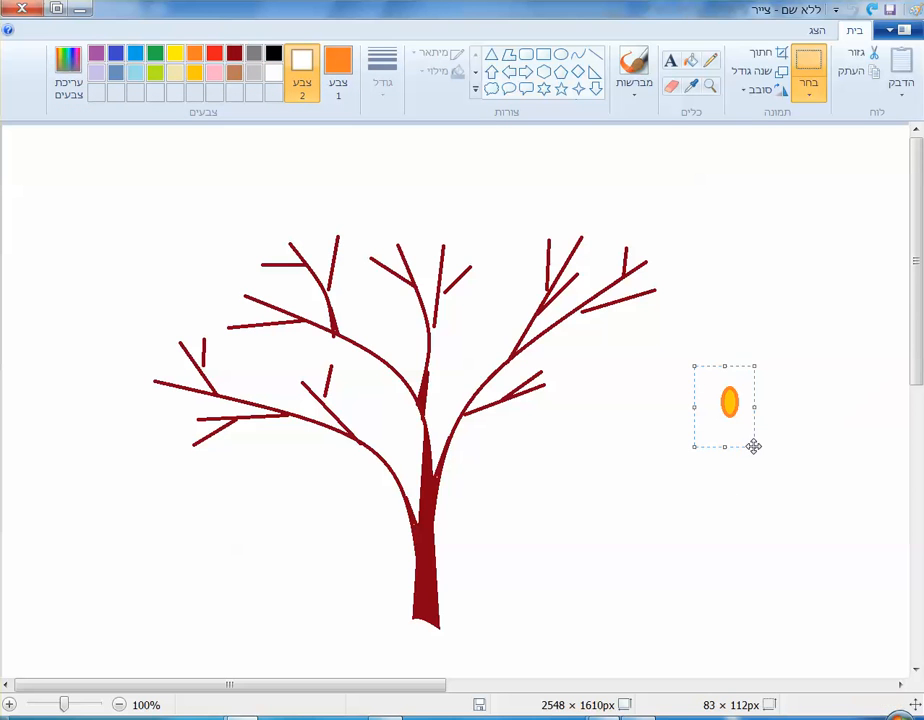
pyautogui.keyDown('ctrl'); pyautogui.moveTo(733, 403); pyautogui.dragTo(732, 464); pyautogui.keyUp('ctrl')
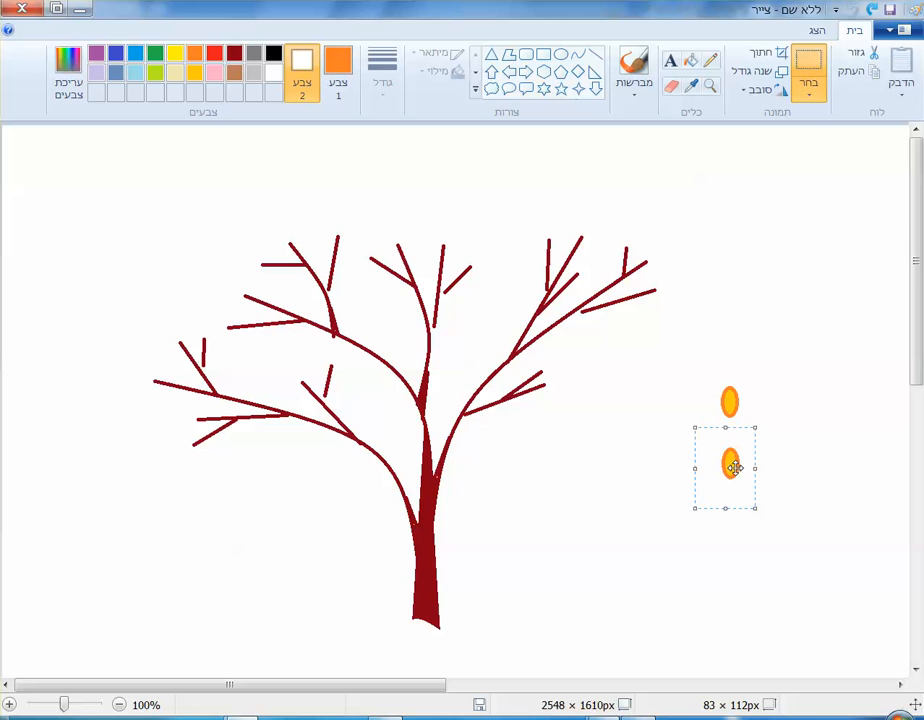
pyautogui.click(755, 92)
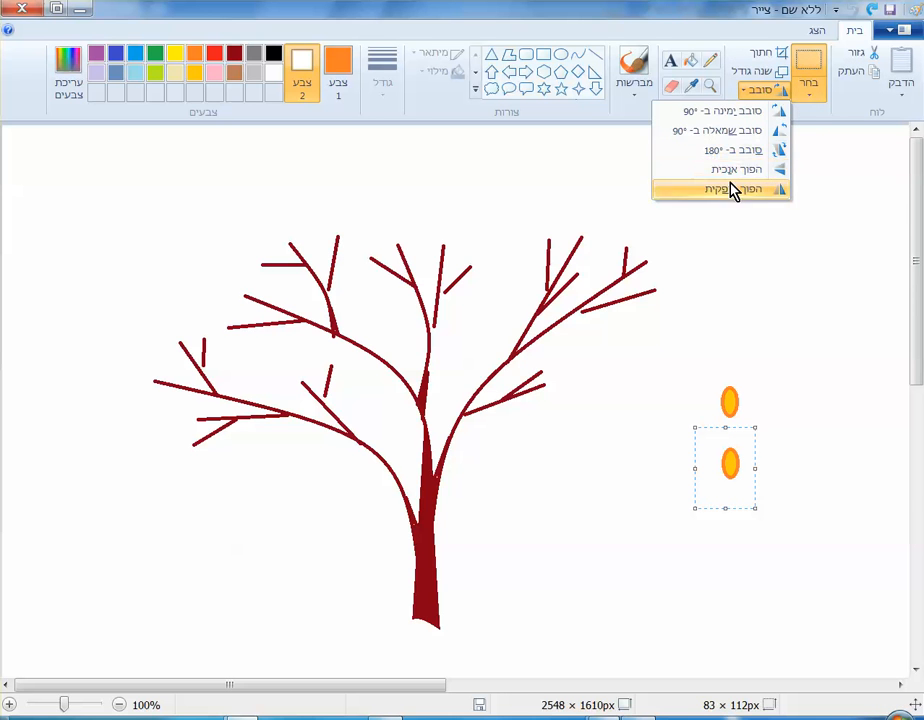
pyautogui.click(725, 131)
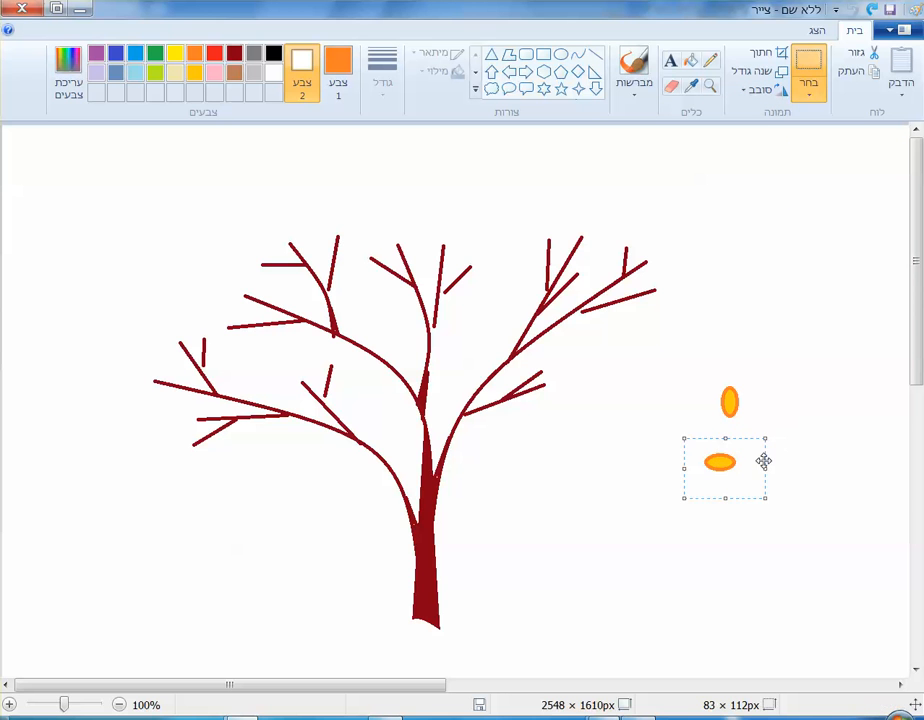
pyautogui.moveTo(718, 462)
pyautogui.mouseDown()
pyautogui.moveTo(734, 460)
pyautogui.moveTo(724, 440)
pyautogui.mouseUp()
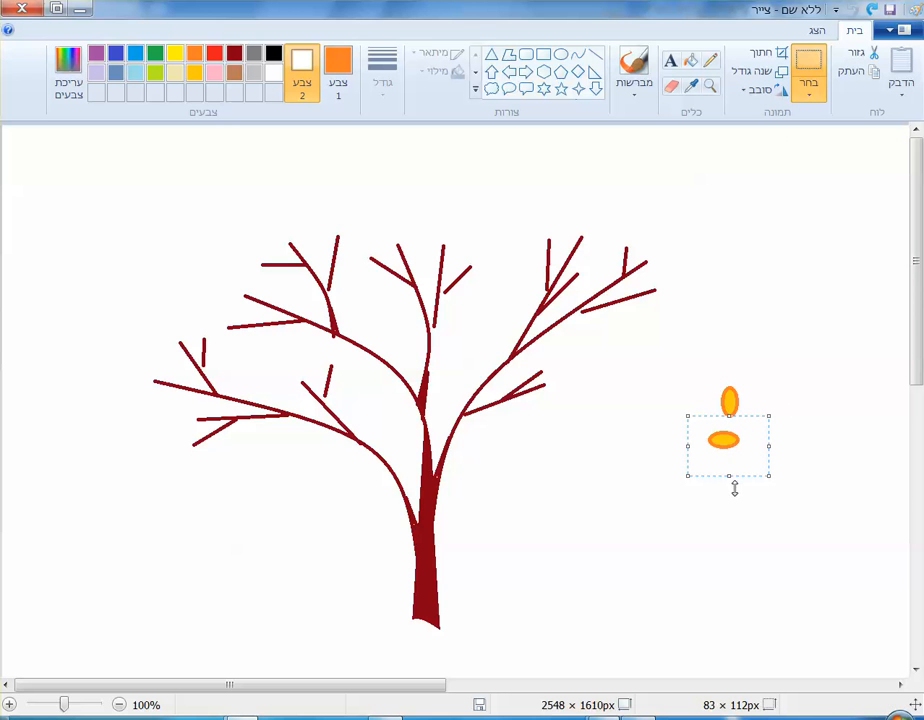
# - Copy the upright ellipse to its right and skew the copy 30 degrees horizontally
pyautogui.moveTo(704, 357); pyautogui.dragTo(808, 419)
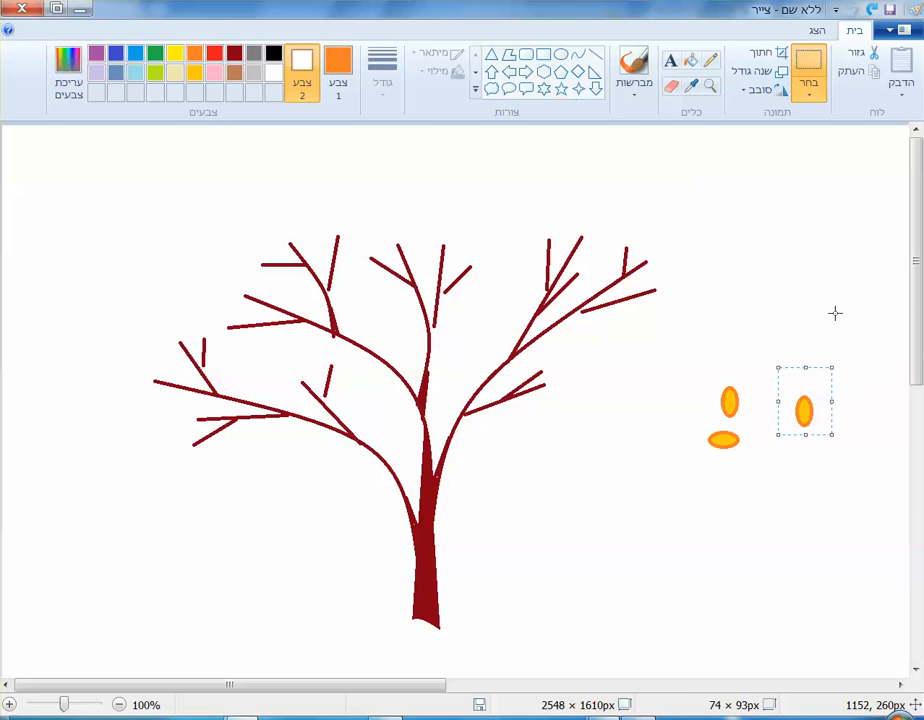
pyautogui.click(752, 78)
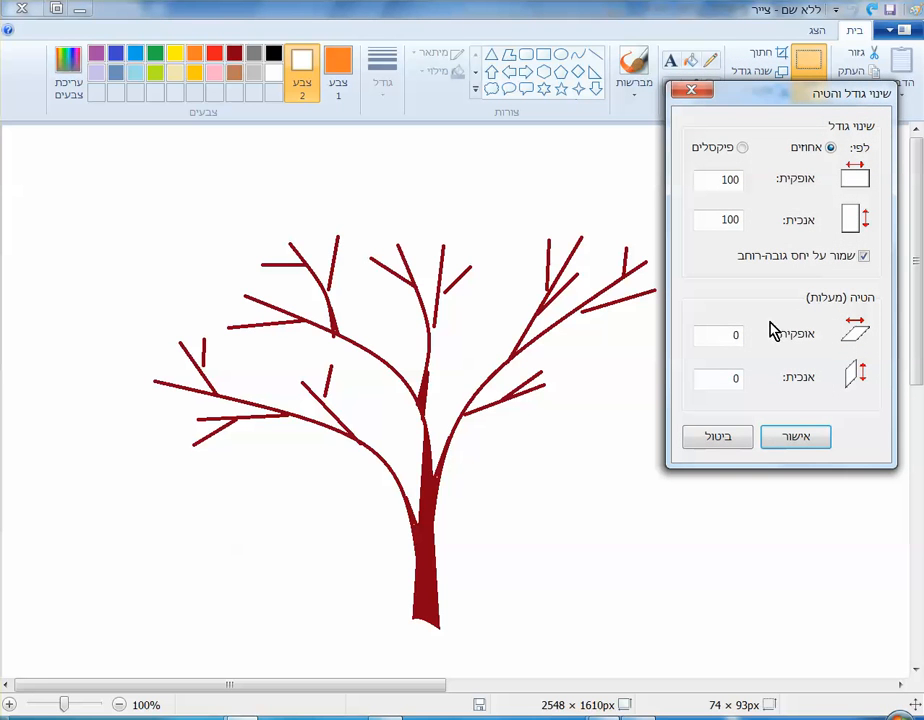
pyautogui.moveTo(727, 334); pyautogui.dragTo(750, 337)
pyautogui.write('30')
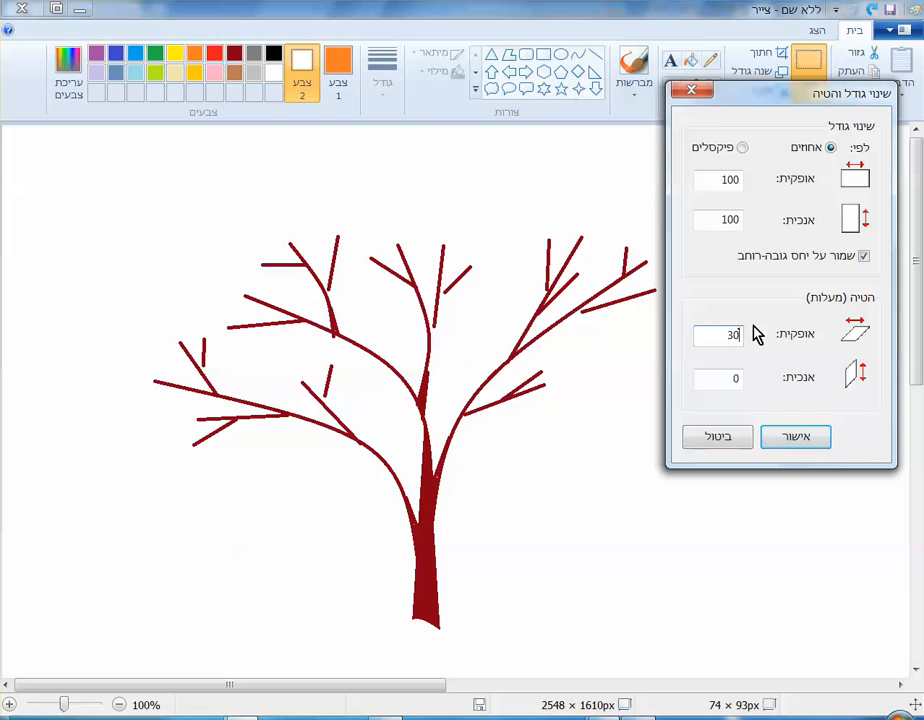
pyautogui.click(815, 441)
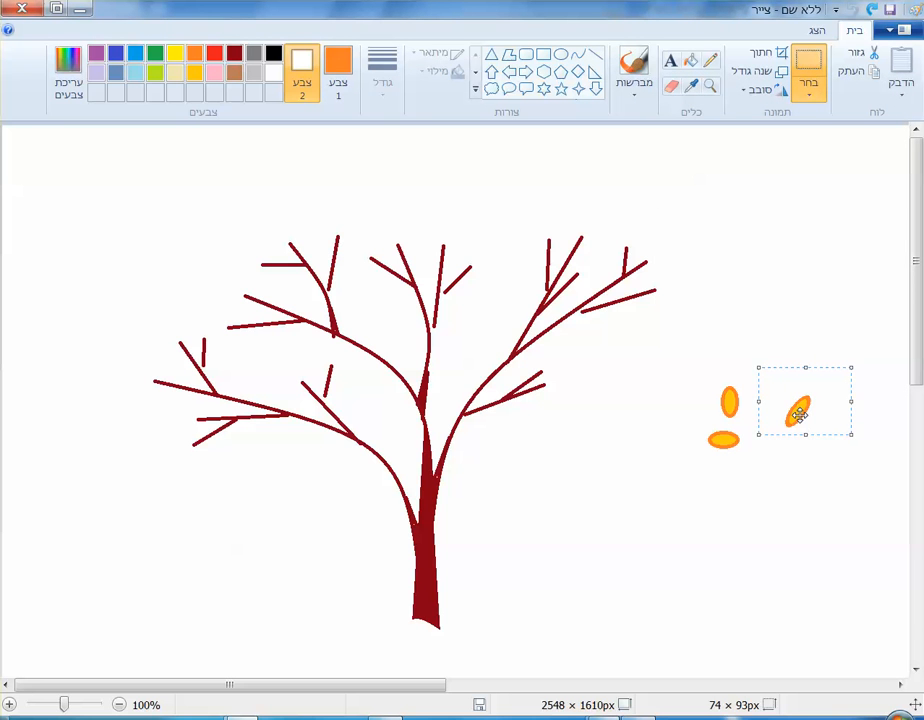
pyautogui.moveTo(800, 414); pyautogui.dragTo(673, 492)
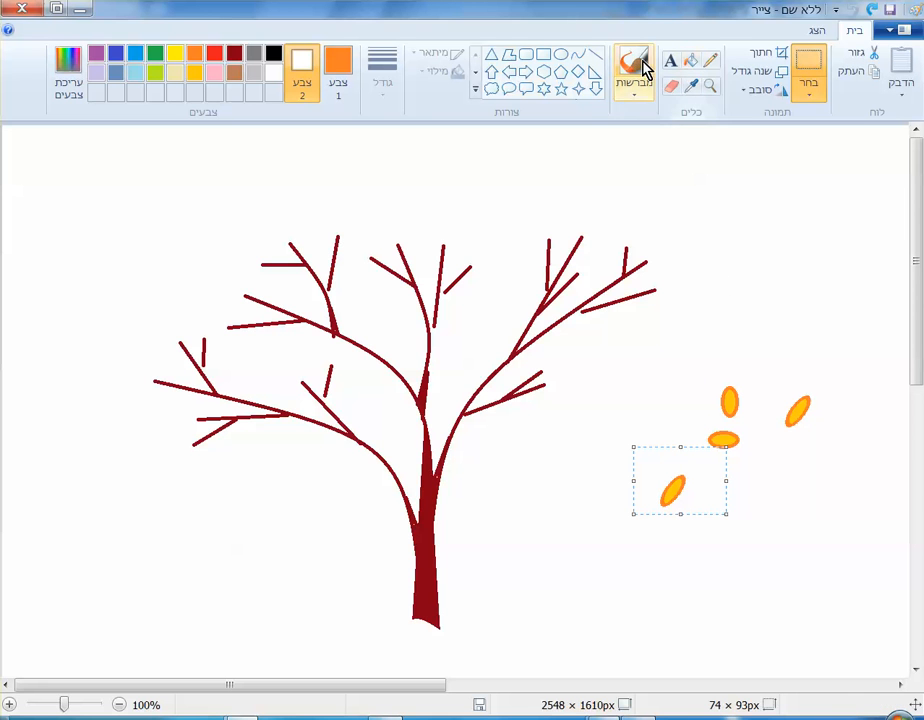
pyautogui.click(757, 92)
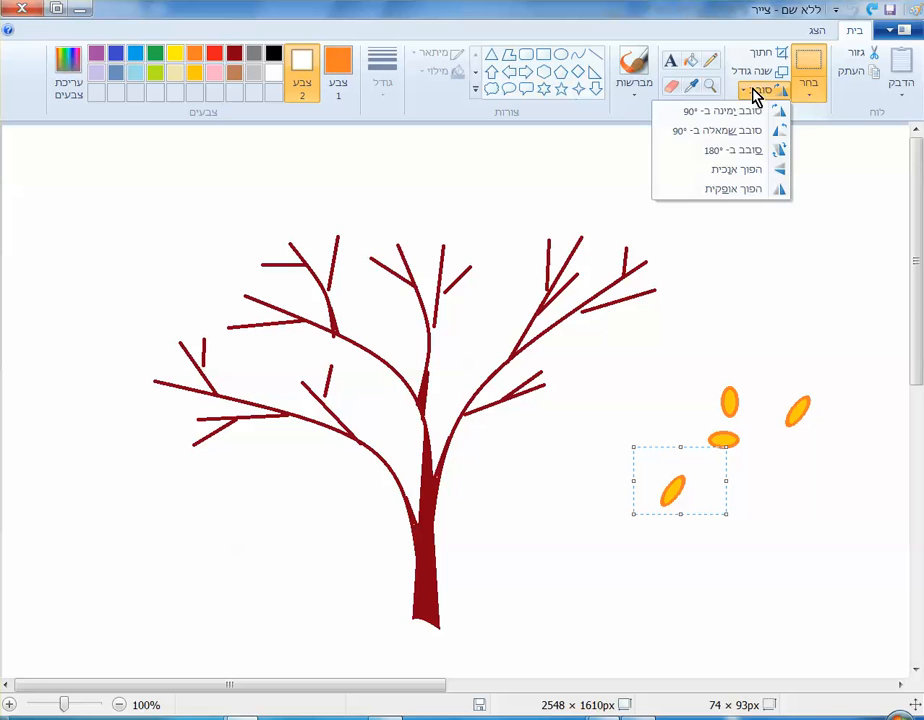
pyautogui.click(736, 191)
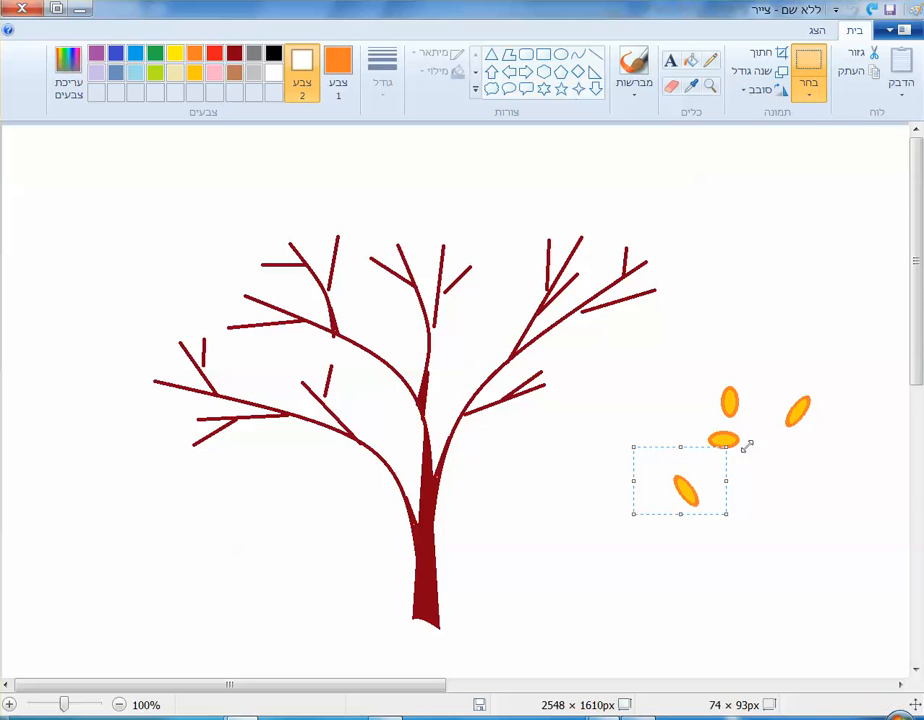
pyautogui.moveTo(702, 507); pyautogui.dragTo(764, 472)
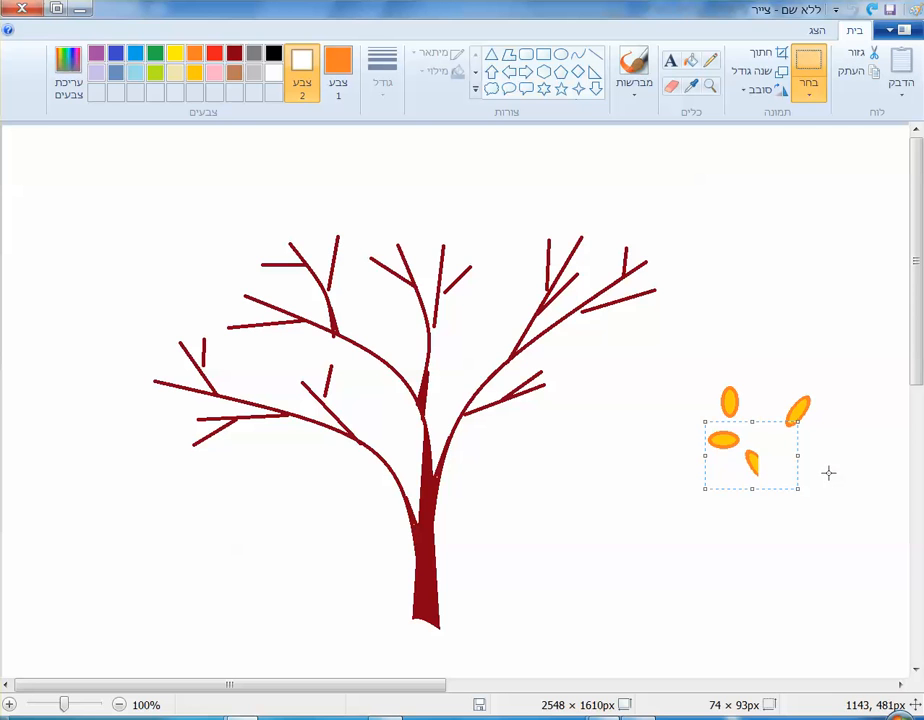
pyautogui.press('Delete')
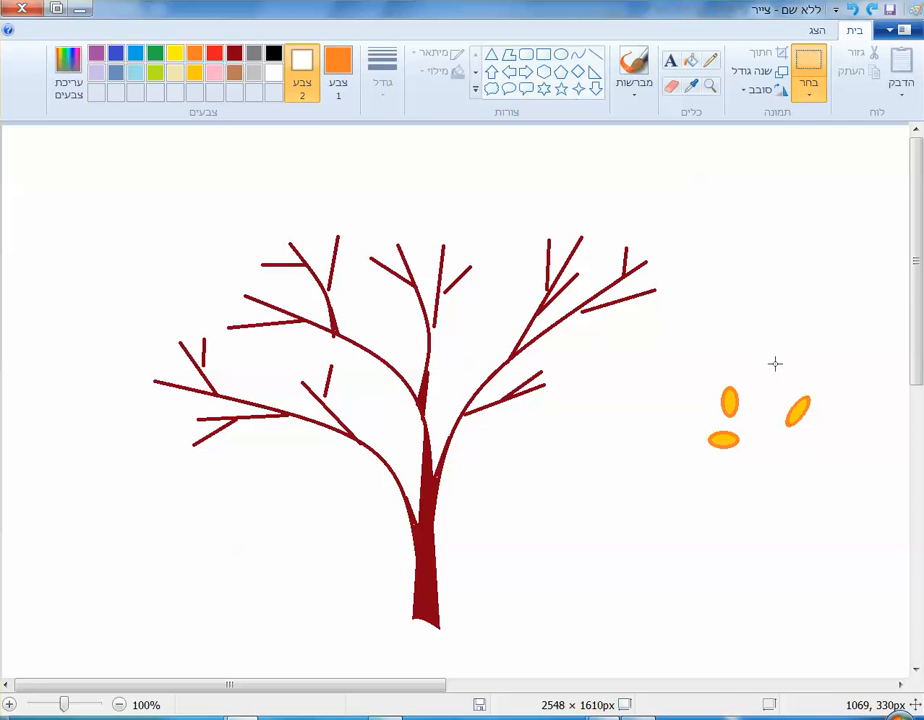
# - Copy the slanted ellipse below itself, rotate the copy 90° left and position it under the slanted original
pyautogui.moveTo(773, 364); pyautogui.dragTo(842, 460)
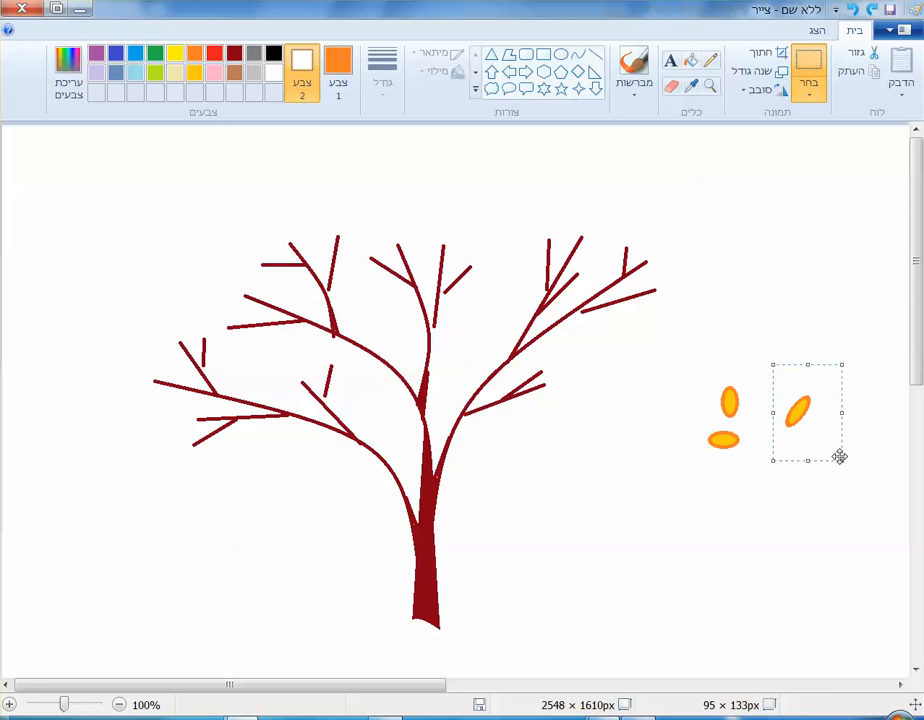
pyautogui.moveTo(798, 431); pyautogui.dragTo(772, 490)
pyautogui.click(780, 93)
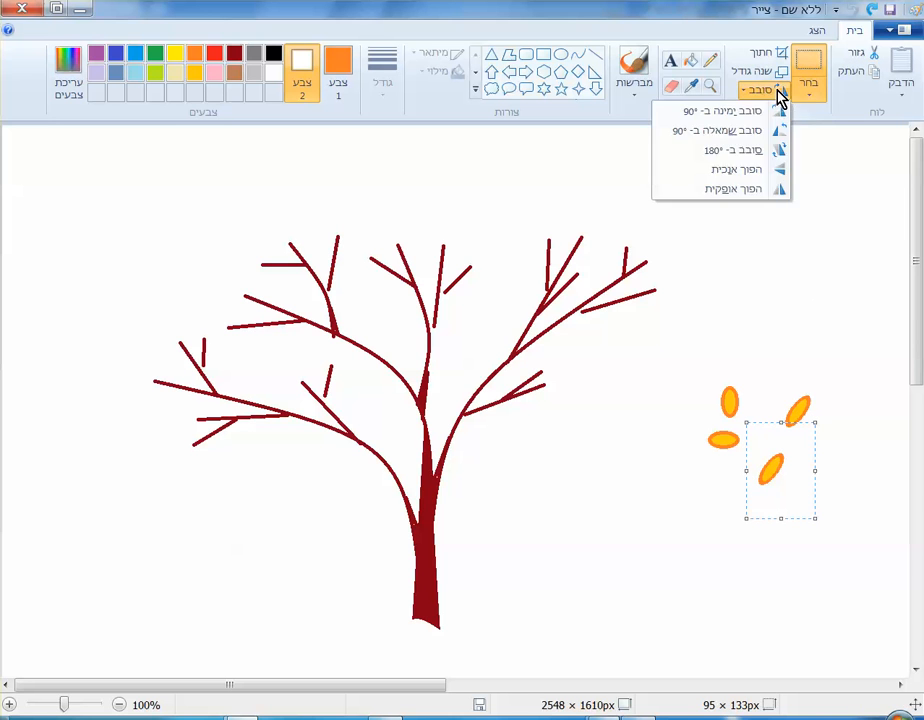
pyautogui.click(756, 104)
pyautogui.click(761, 93)
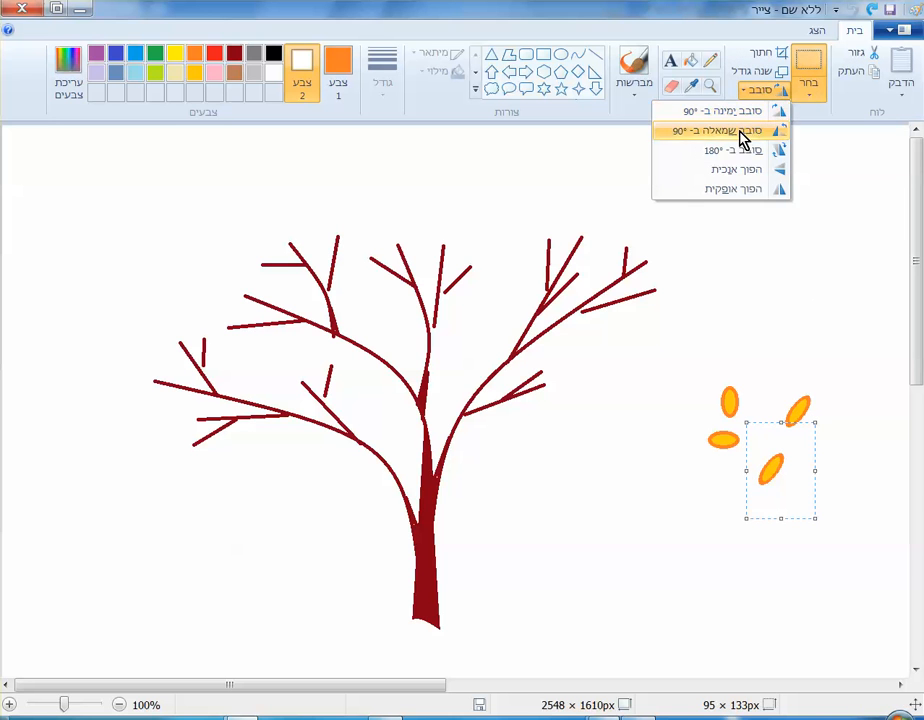
pyautogui.click(741, 131)
pyautogui.moveTo(791, 481)
pyautogui.mouseDown()
pyautogui.moveTo(784, 454)
pyautogui.moveTo(798, 467)
pyautogui.mouseUp()
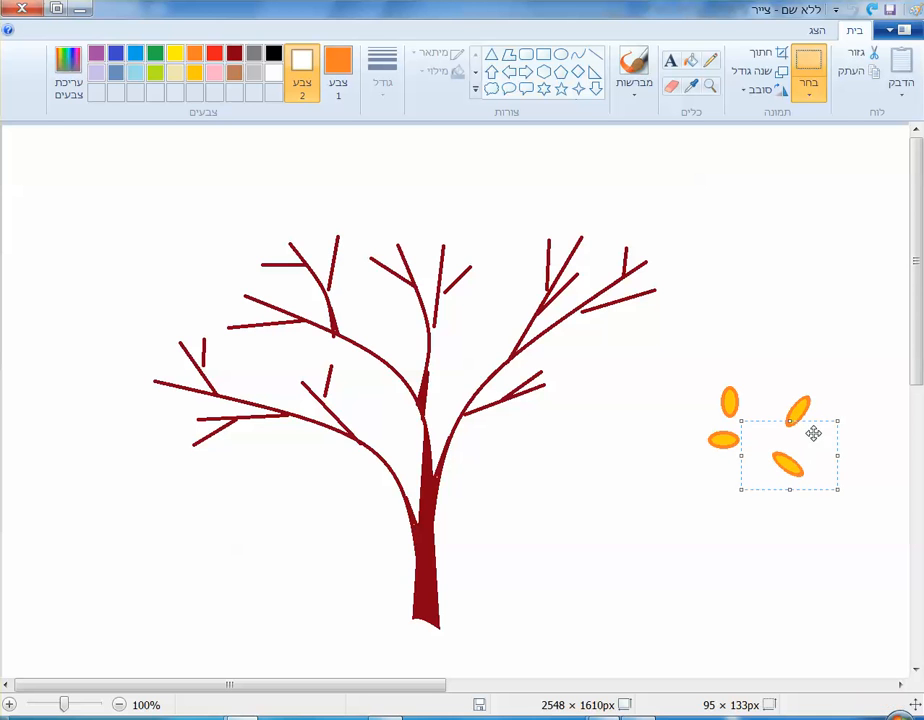
pyautogui.click(718, 537)
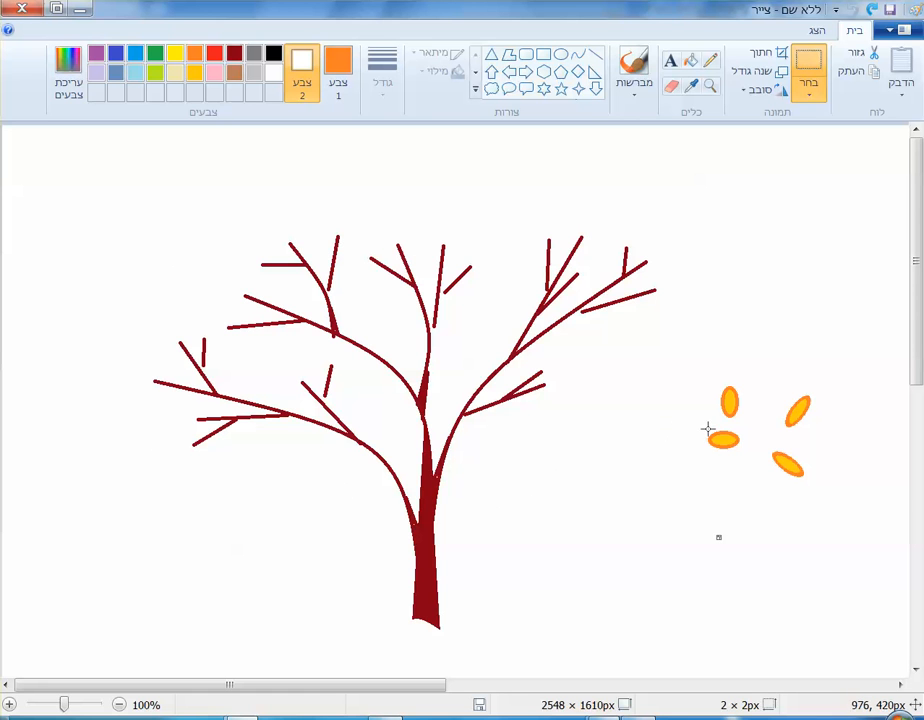
# - Place copies of the horizontal ellipse at four twig tips, two on the tree's left branches and two on the right branch
pyautogui.moveTo(694, 423); pyautogui.dragTo(670, 290)
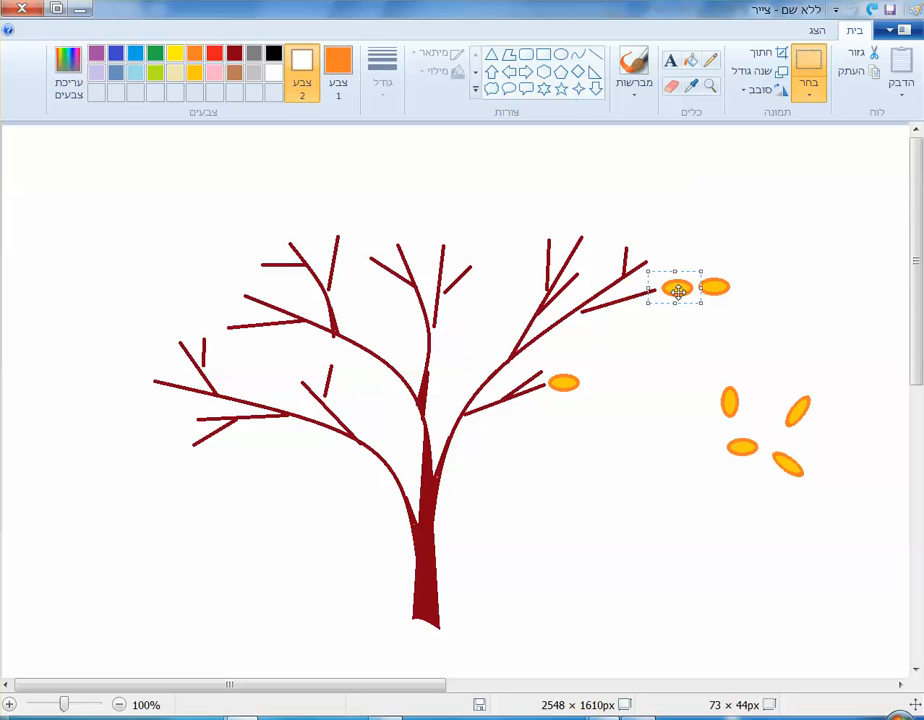
pyautogui.press('Escape')
pyautogui.moveTo(678, 291); pyautogui.dragTo(223, 295)
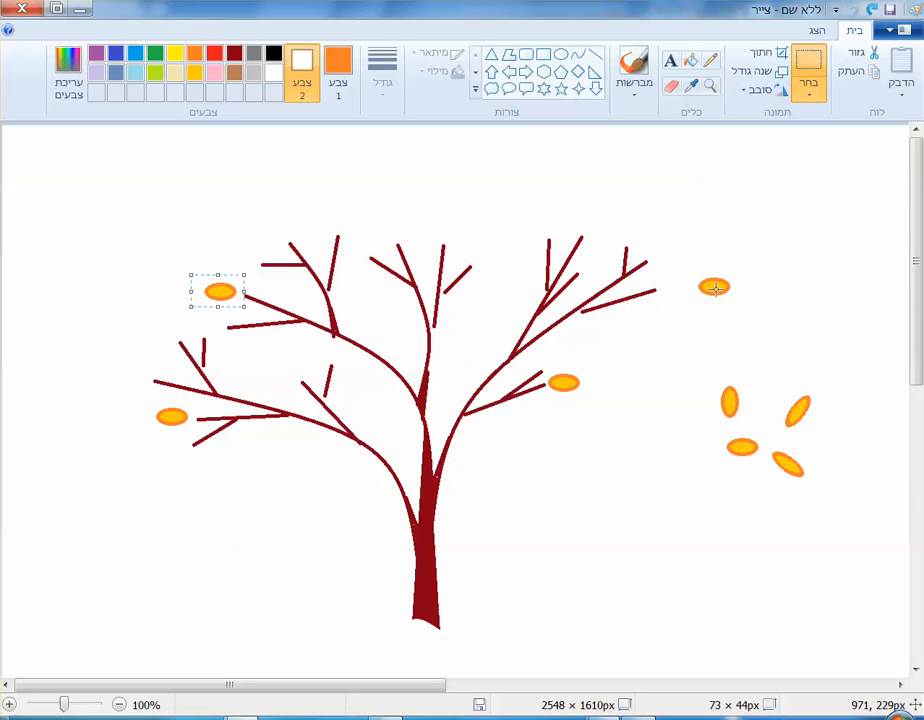
pyautogui.moveTo(767, 265); pyautogui.dragTo(680, 301)
pyautogui.moveTo(722, 263); pyautogui.dragTo(680, 285)
pyautogui.hotkey('ctrl', 'z')
pyautogui.click(610, 452)
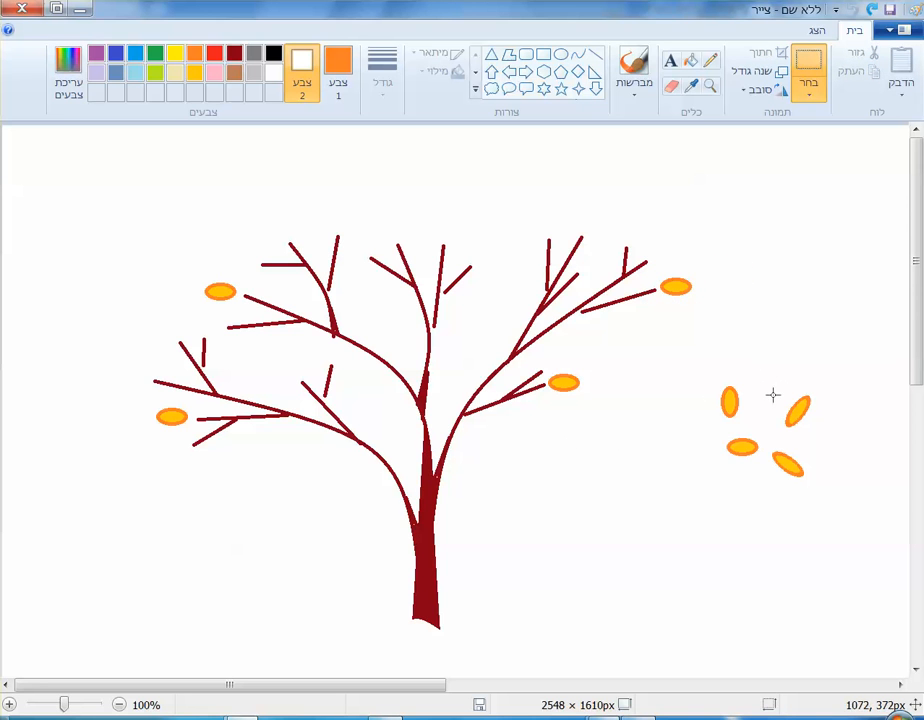
# - Place upright ellipse copies above three vertical twigs and slanted copies at the upper right, lower left and middle branch twig tips
pyautogui.moveTo(706, 362)
pyautogui.mouseDown()
pyautogui.moveTo(707, 429)
pyautogui.moveTo(756, 431)
pyautogui.moveTo(726, 406)
pyautogui.moveTo(557, 398)
pyautogui.moveTo(489, 342)
pyautogui.moveTo(460, 202)
pyautogui.moveTo(453, 228)
pyautogui.moveTo(344, 219)
pyautogui.moveTo(553, 220)
pyautogui.mouseUp()
pyautogui.press('Escape')
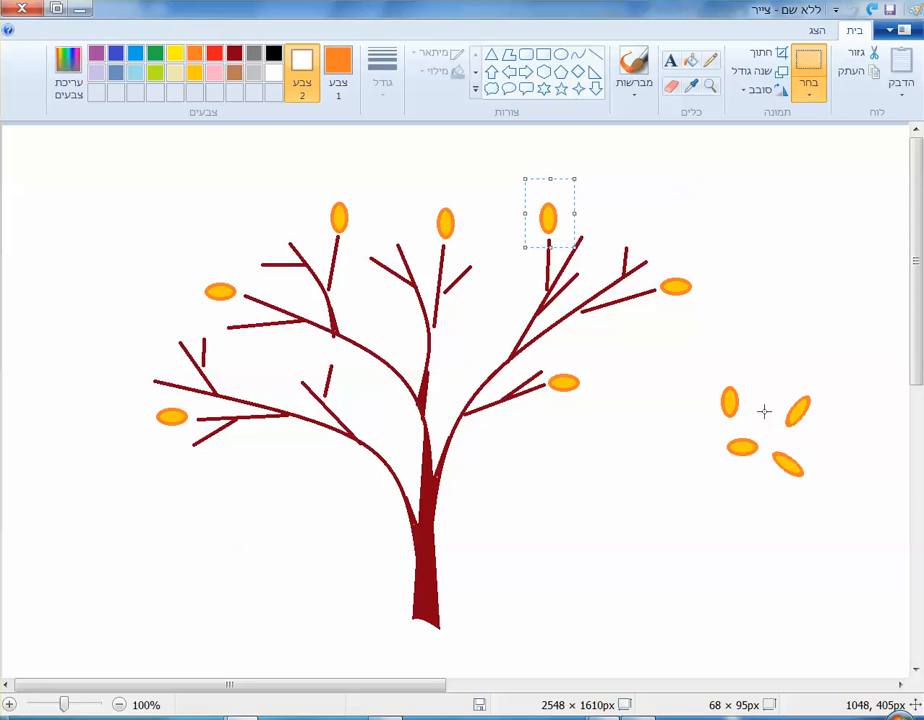
pyautogui.moveTo(759, 382); pyautogui.dragTo(654, 233)
pyautogui.moveTo(612, 234); pyautogui.dragTo(601, 218)
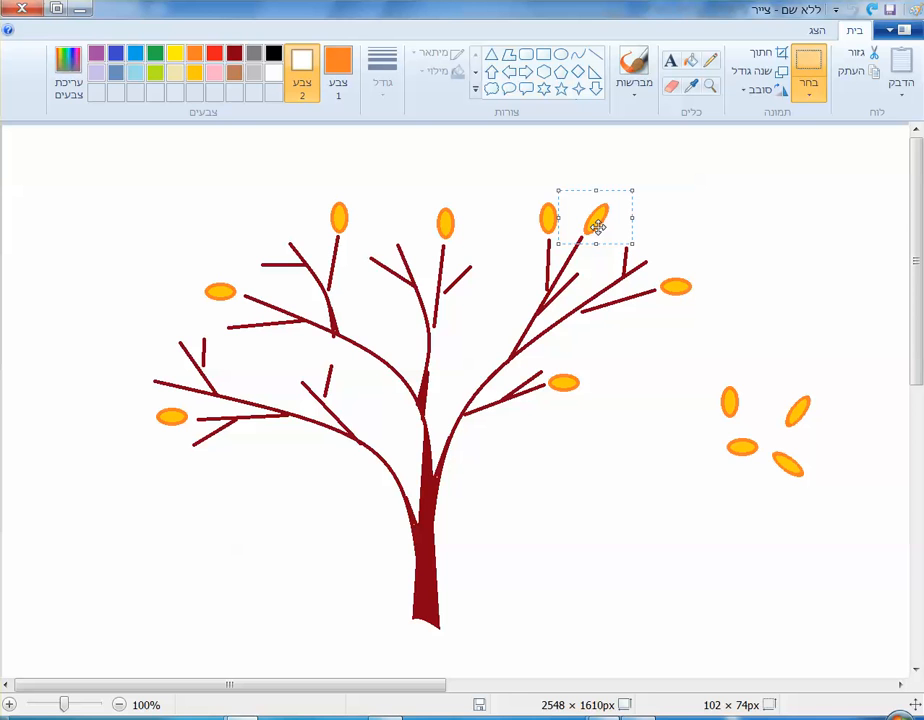
pyautogui.moveTo(598, 224); pyautogui.dragTo(176, 466)
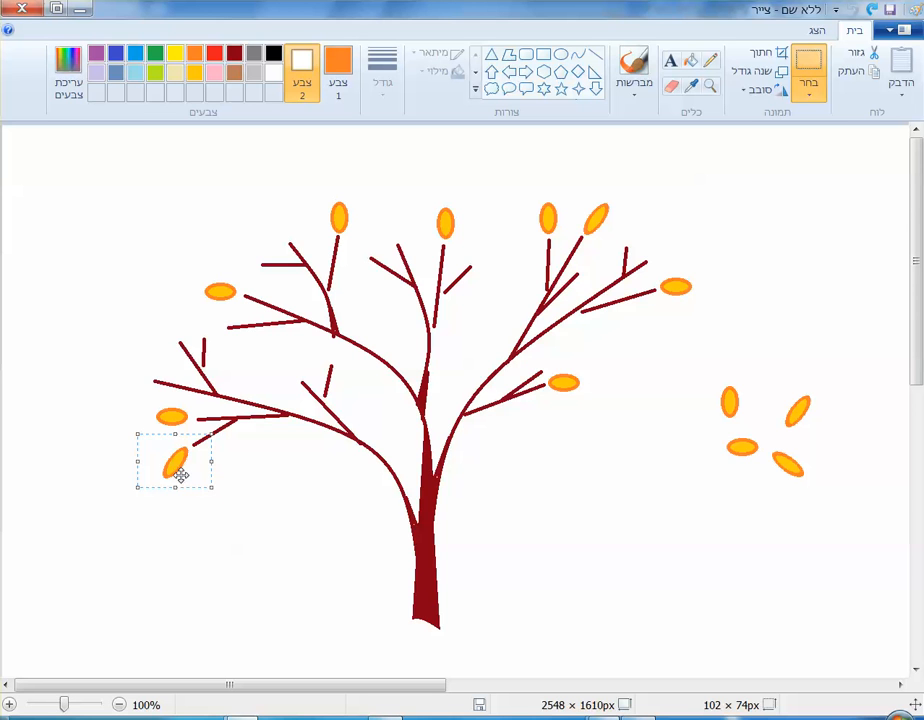
pyautogui.moveTo(176, 462); pyautogui.dragTo(491, 241)
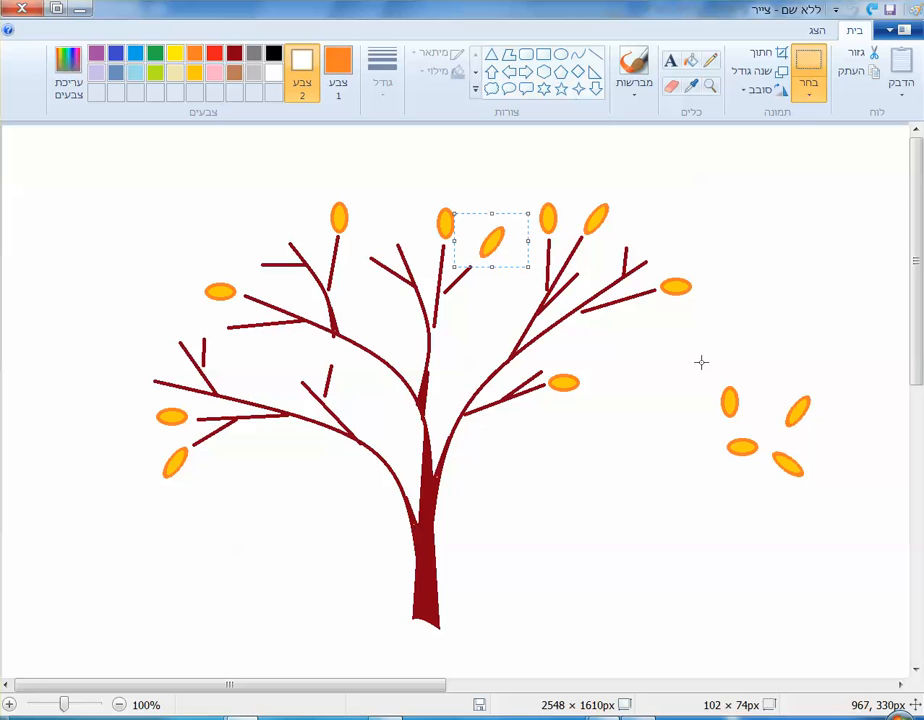
# - Scatter two upright, three horizontal and two slanted ellipse copies between the branches and in the space beside the trunk
pyautogui.moveTo(701, 362); pyautogui.dragTo(750, 394)
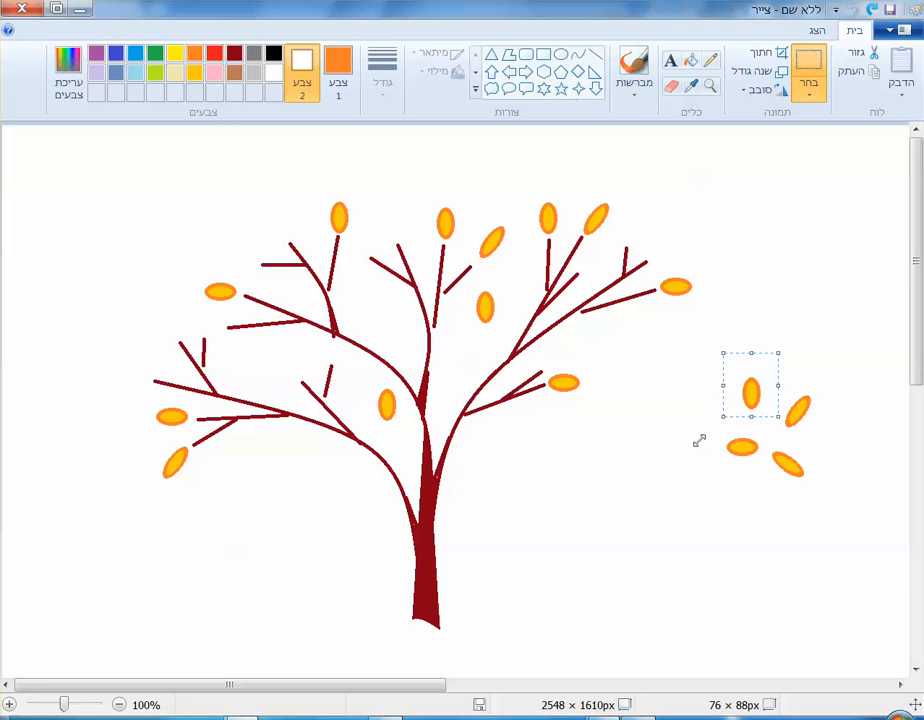
pyautogui.click(669, 386)
pyautogui.moveTo(709, 421); pyautogui.dragTo(729, 435)
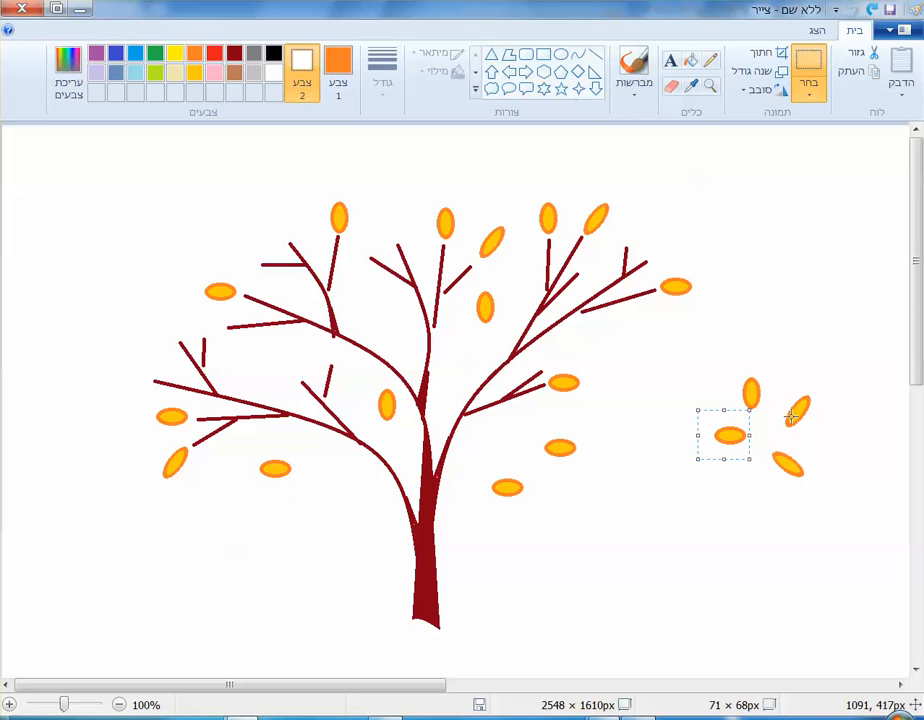
pyautogui.moveTo(776, 370); pyautogui.dragTo(655, 402)
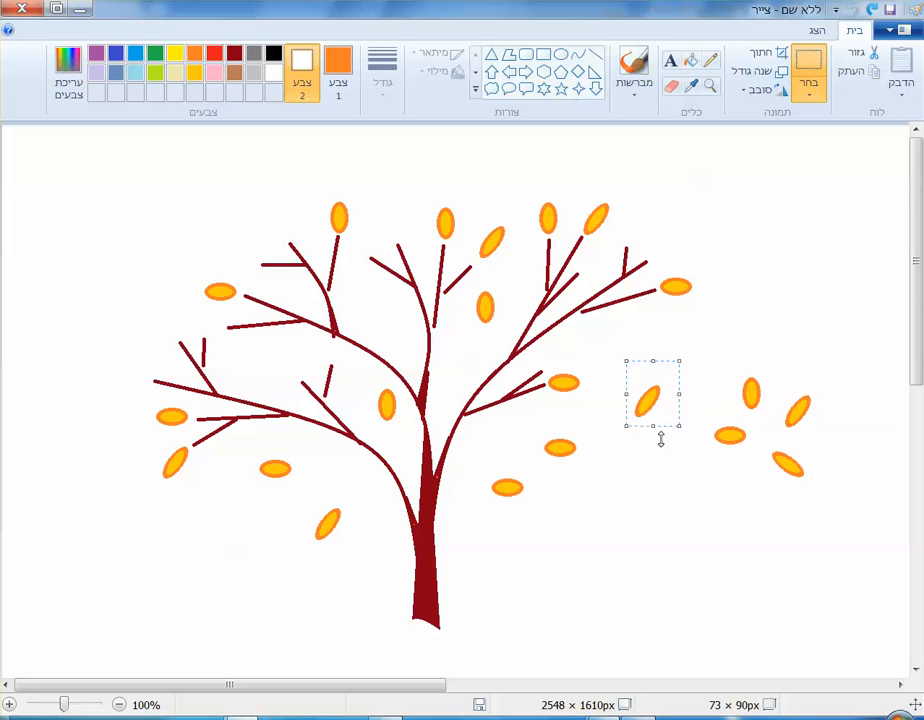
pyautogui.click(640, 549)
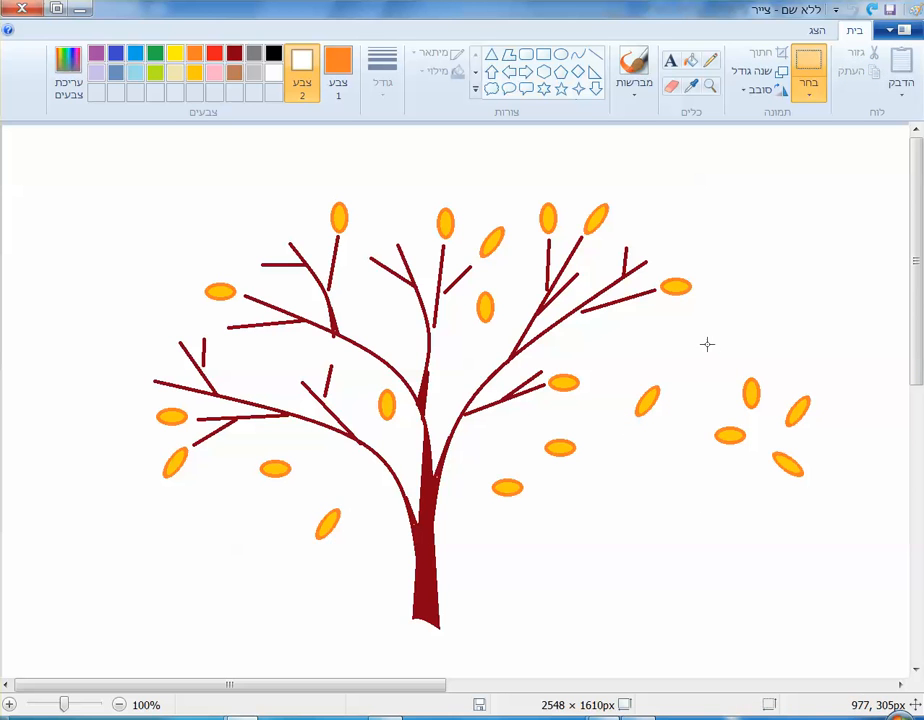
# - Select the group of four ellipses beside the tree and scatter copies of it around the trunk's base, moving the original group there too
pyautogui.moveTo(705, 343); pyautogui.dragTo(834, 508)
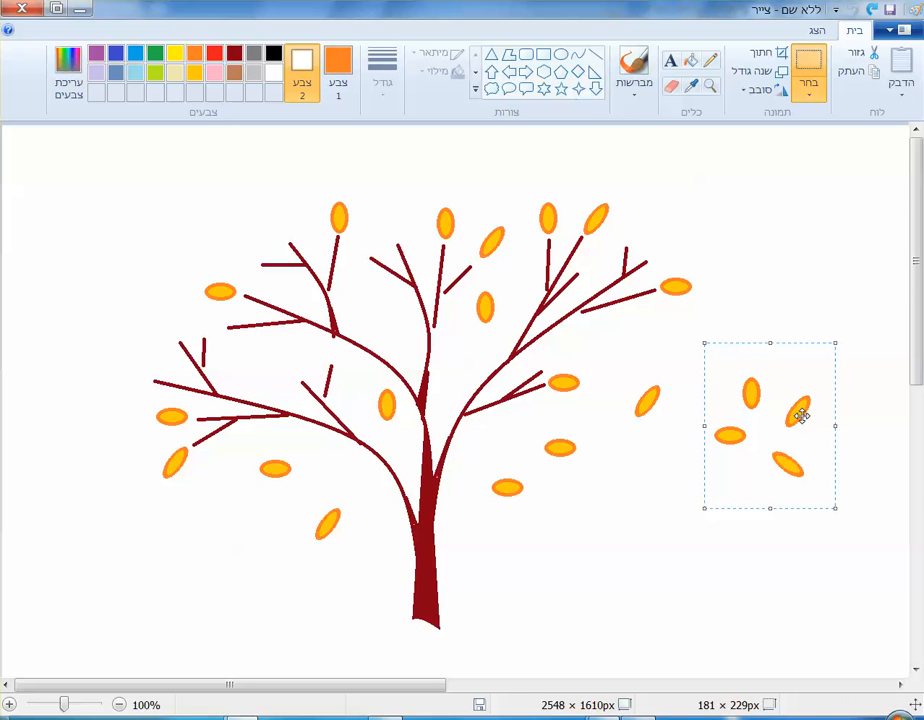
pyautogui.moveTo(805, 415); pyautogui.dragTo(487, 665)
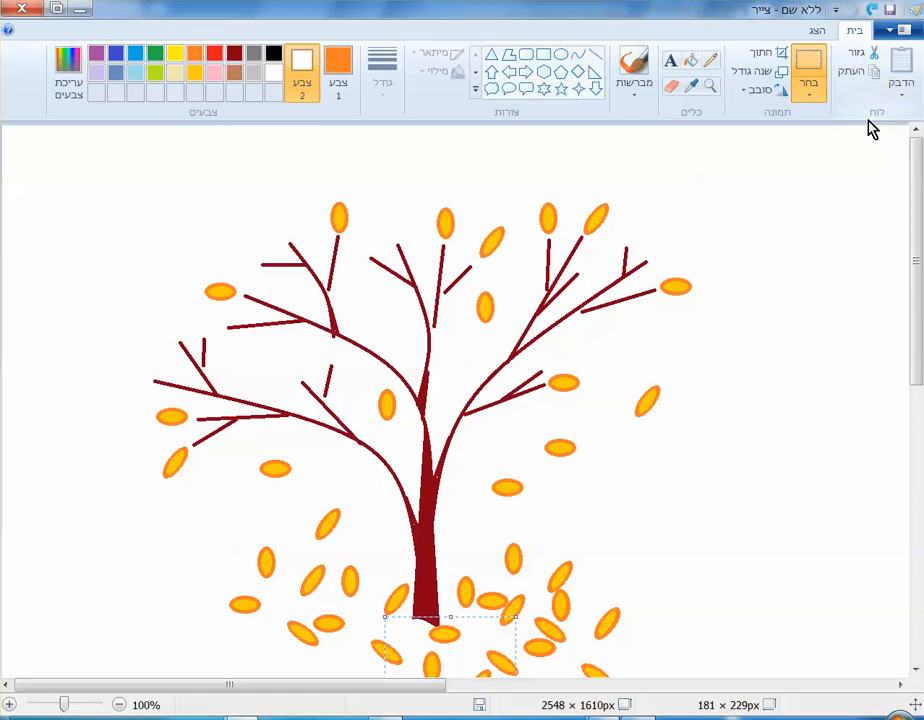
# - Save the drawing as a PNG named שלכת in the עבודה בצייר folder on drive D
pyautogui.click(889, 10)
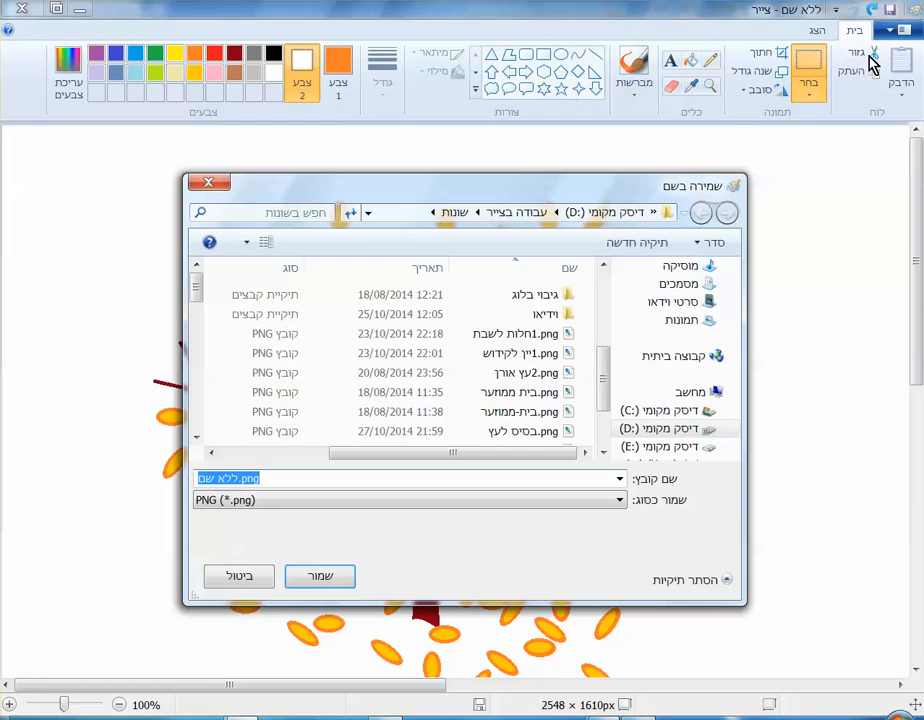
pyautogui.click(528, 216)
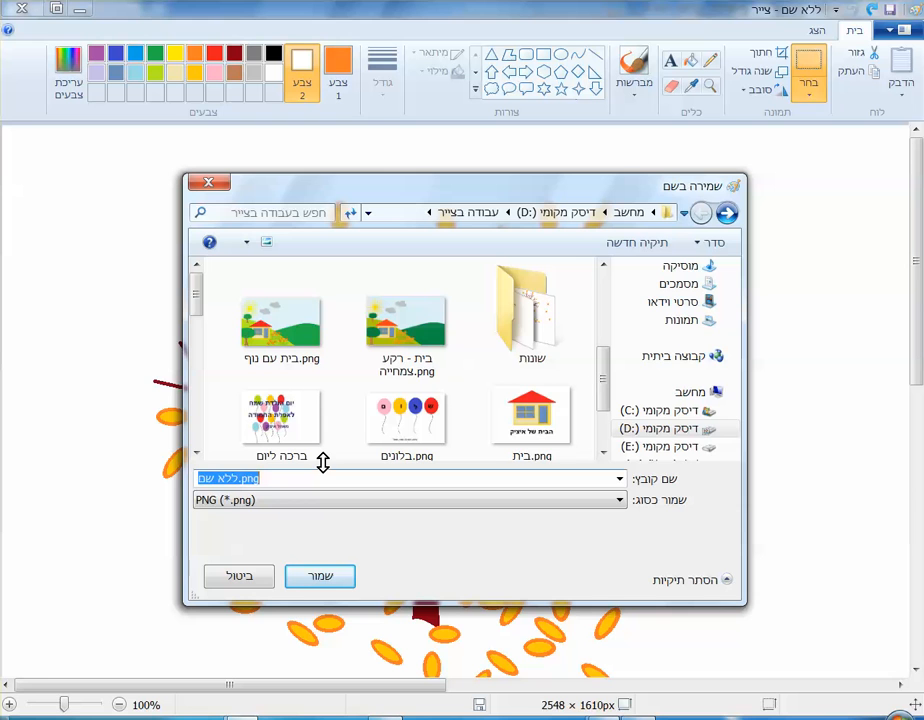
pyautogui.write('שחק')
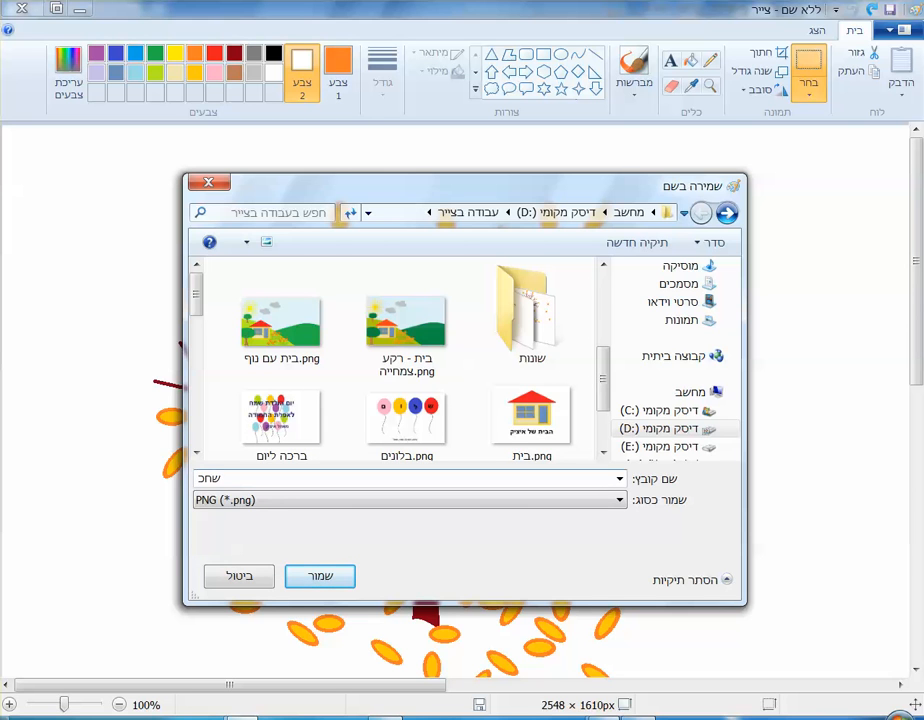
pyautogui.press('BackSpace')
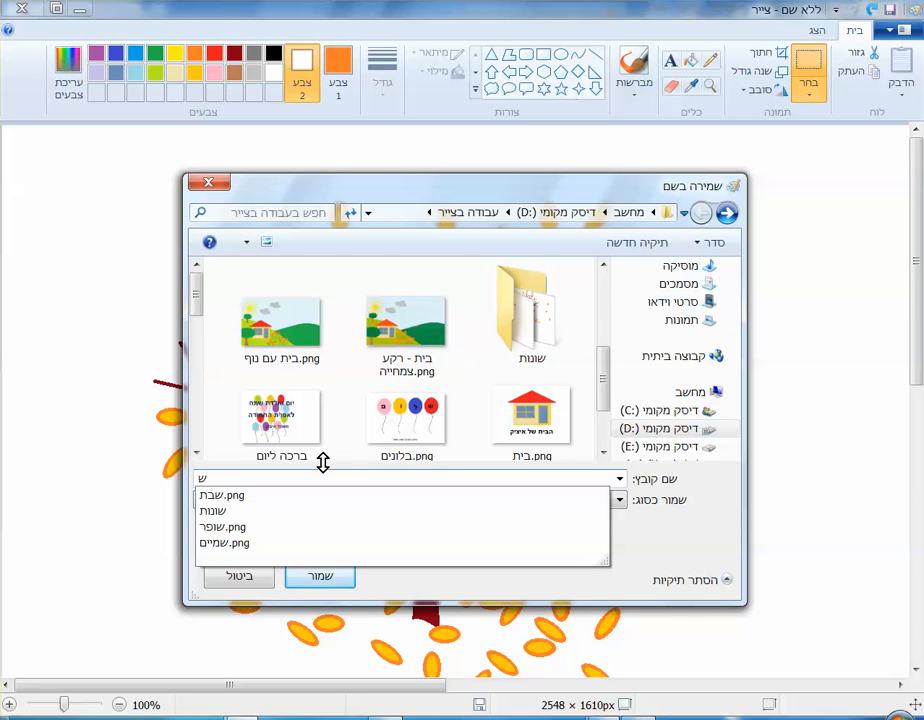
pyautogui.write('לכת')
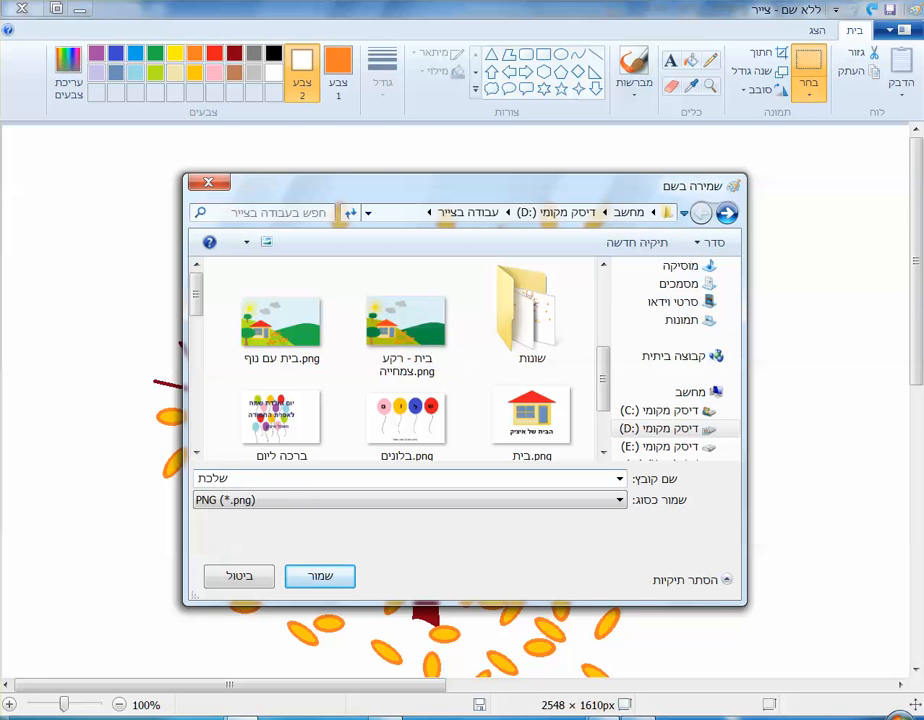
pyautogui.click(318, 578)
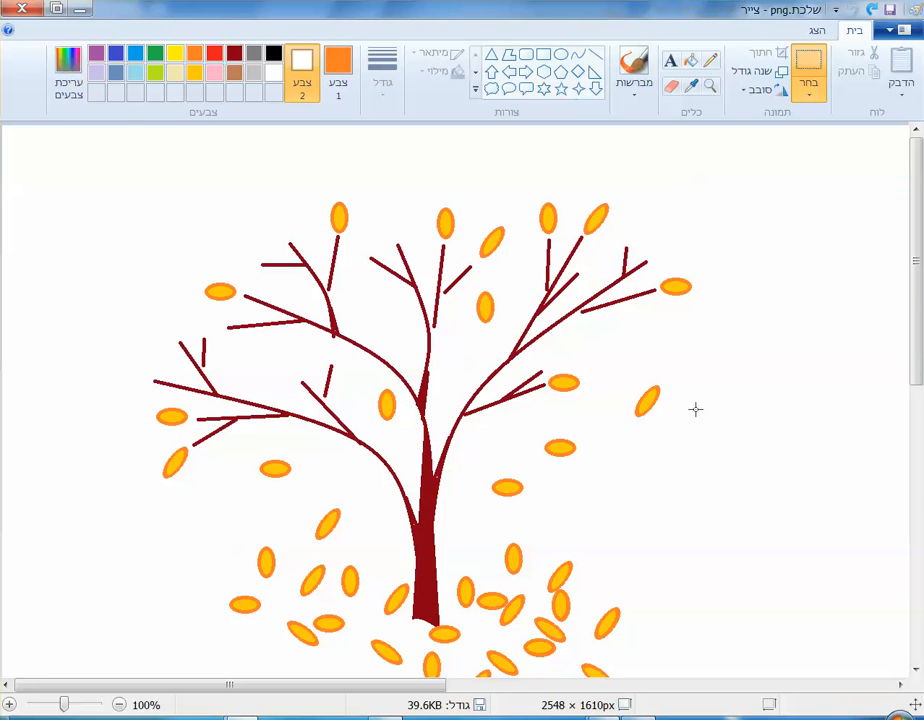